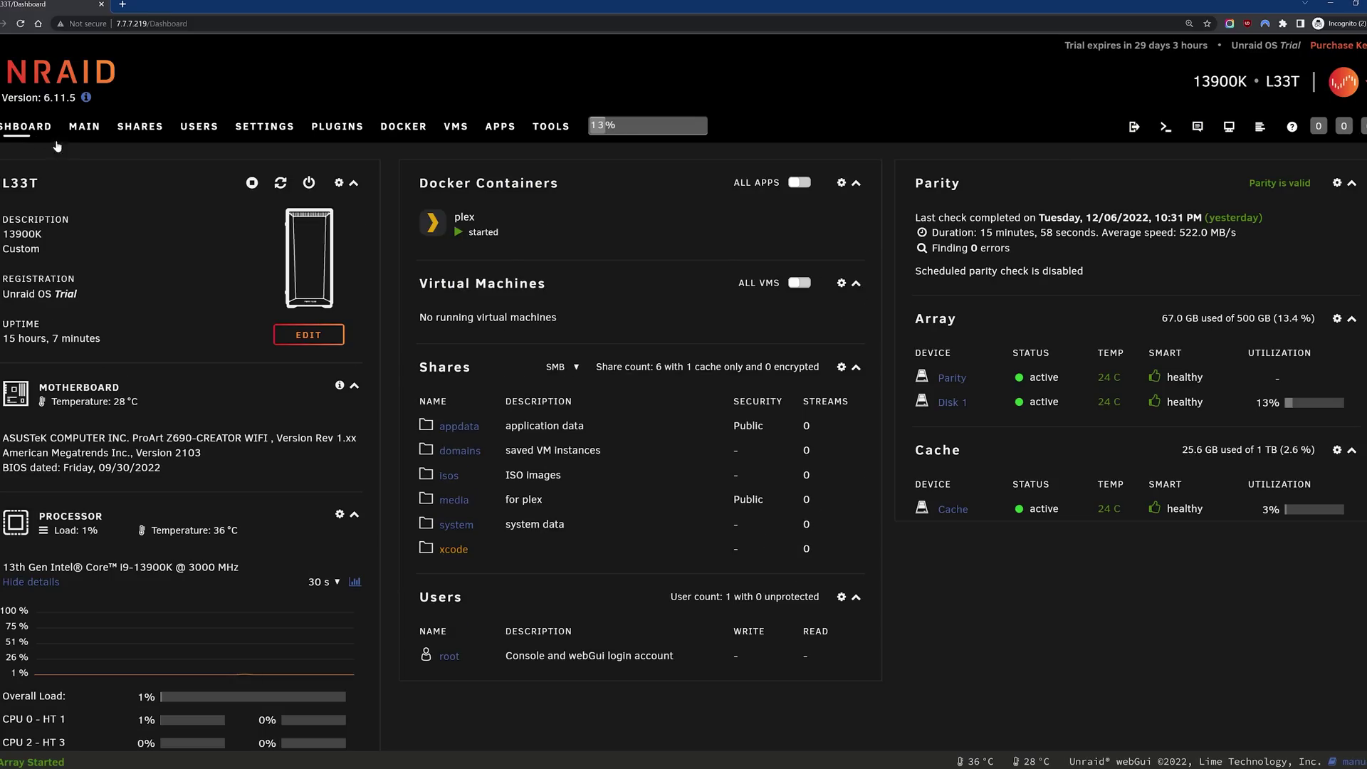
pyautogui.click(433, 225)
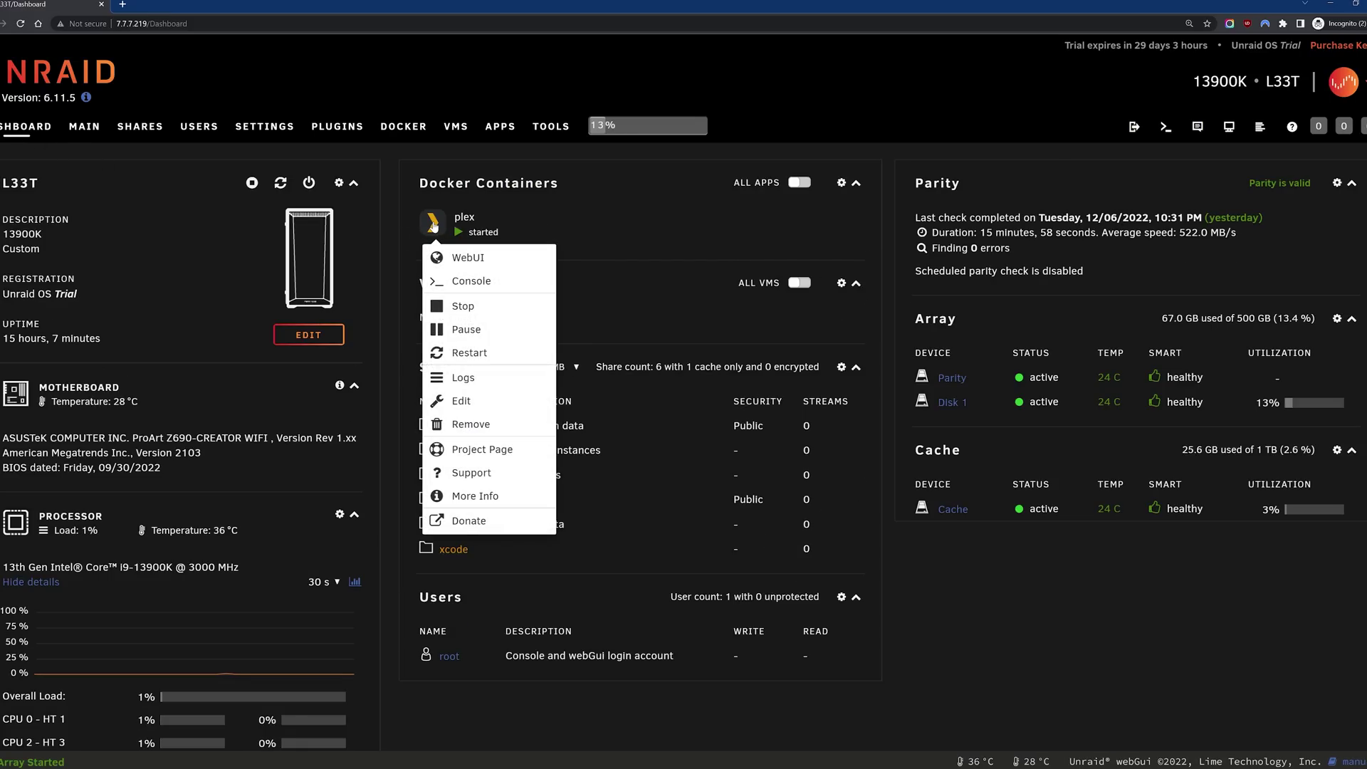
pyautogui.click(480, 427)
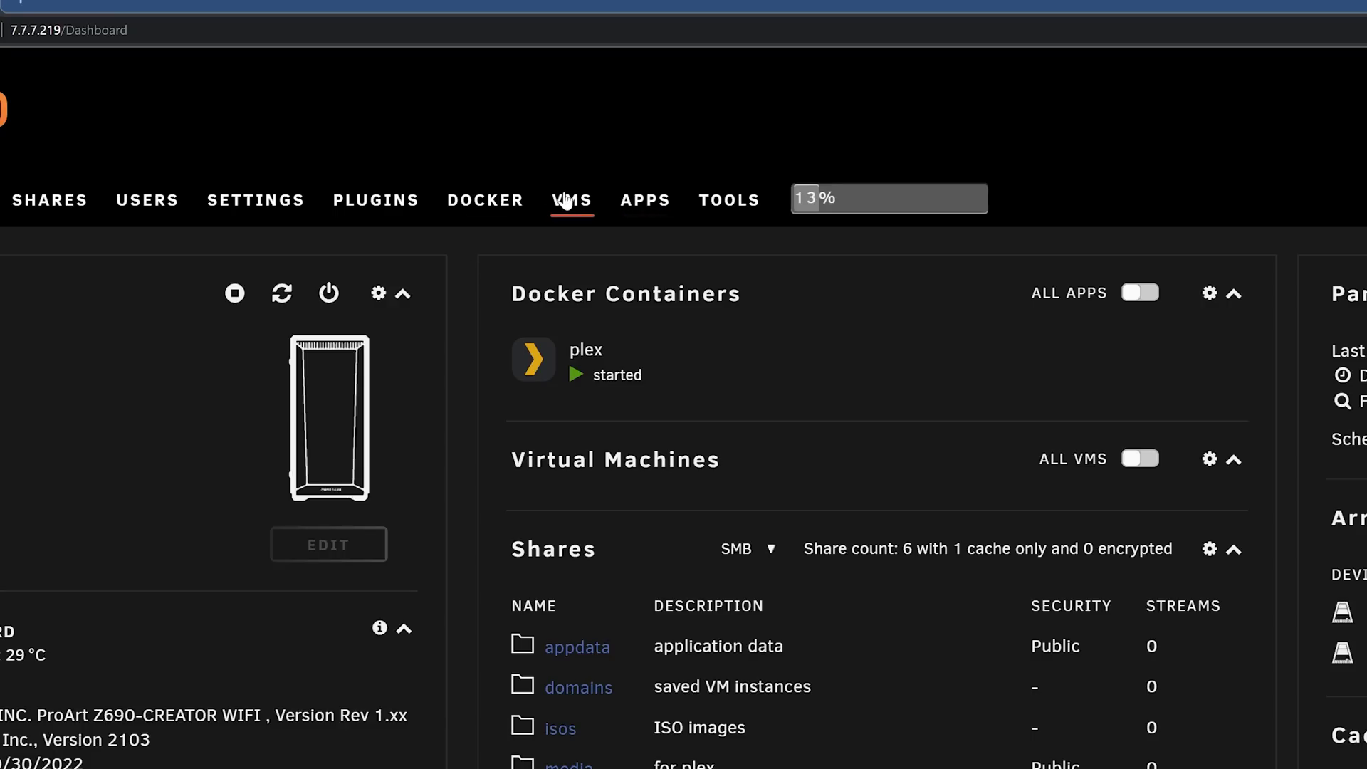
# Search the community applications for plex.
pyautogui.click(653, 207)
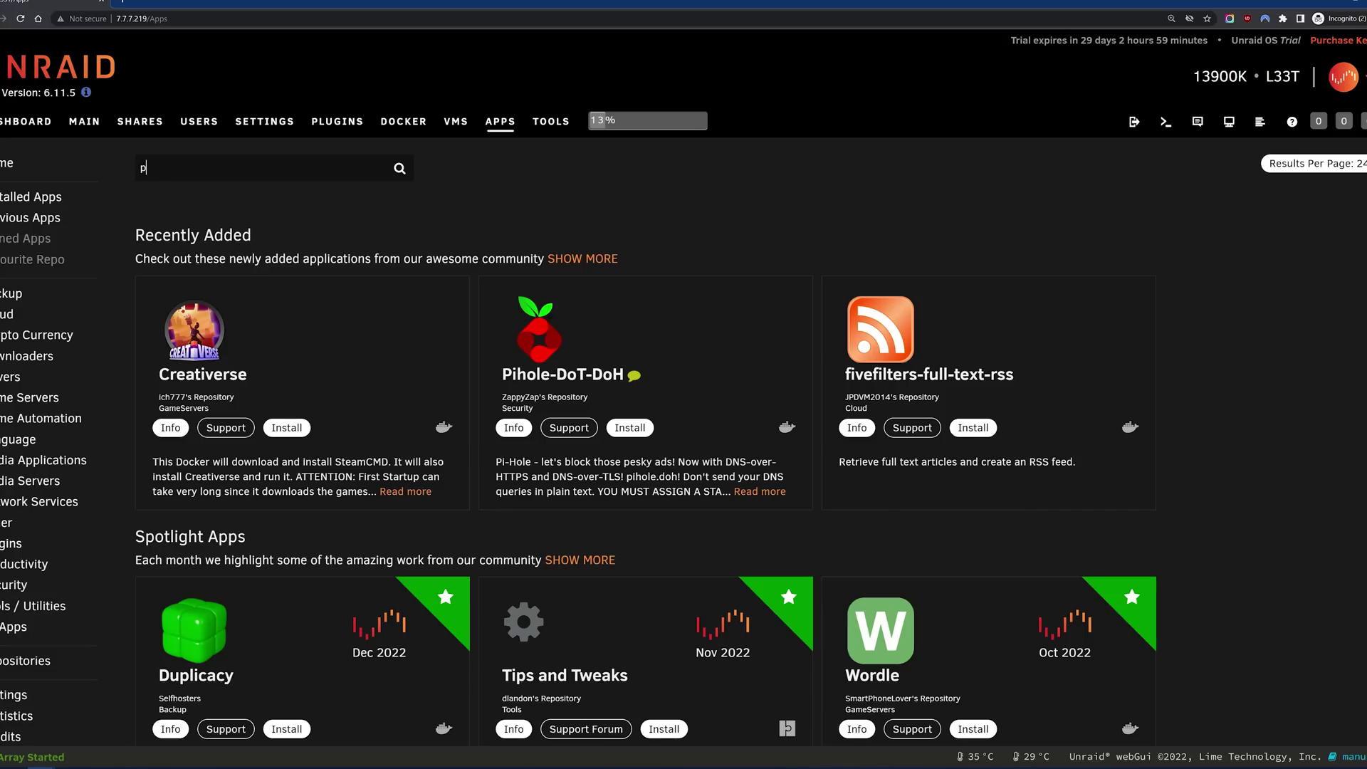
pyautogui.write('lex')
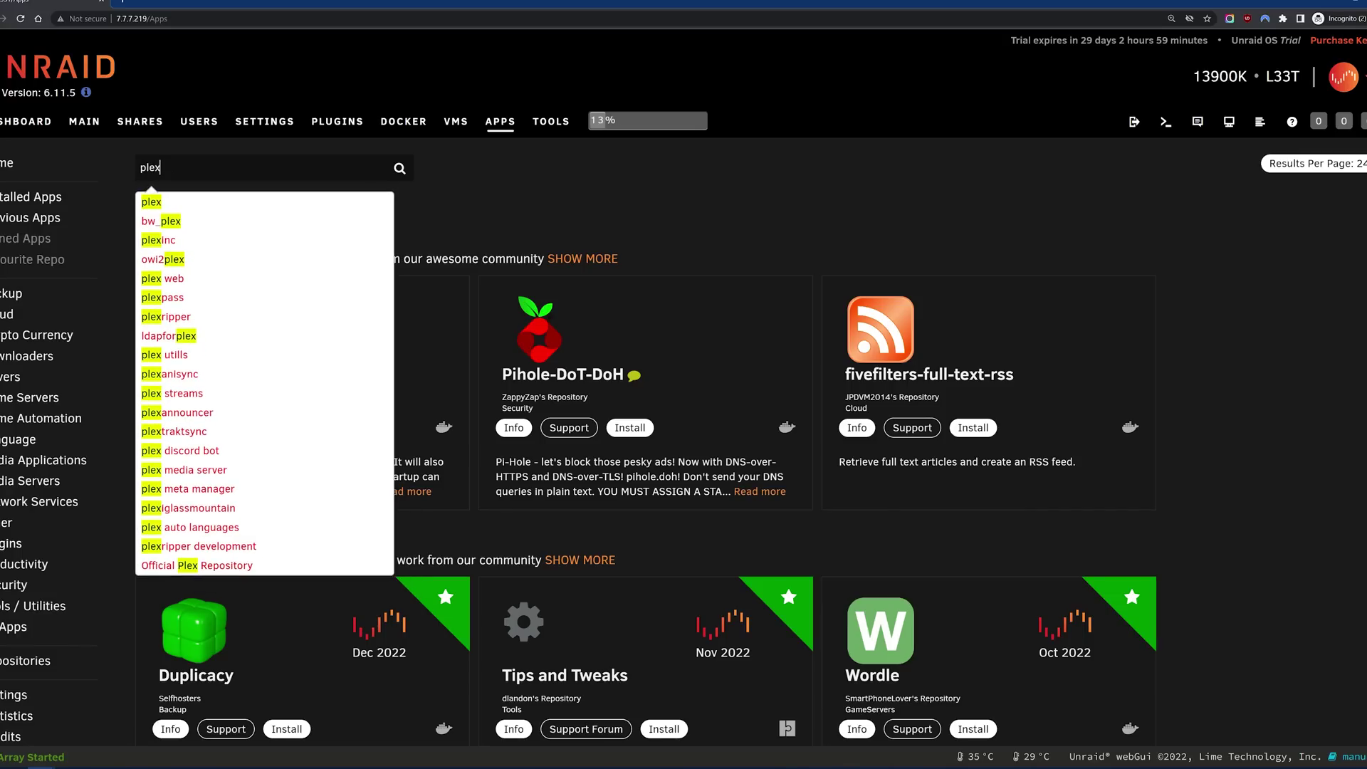
pyautogui.press('Return')
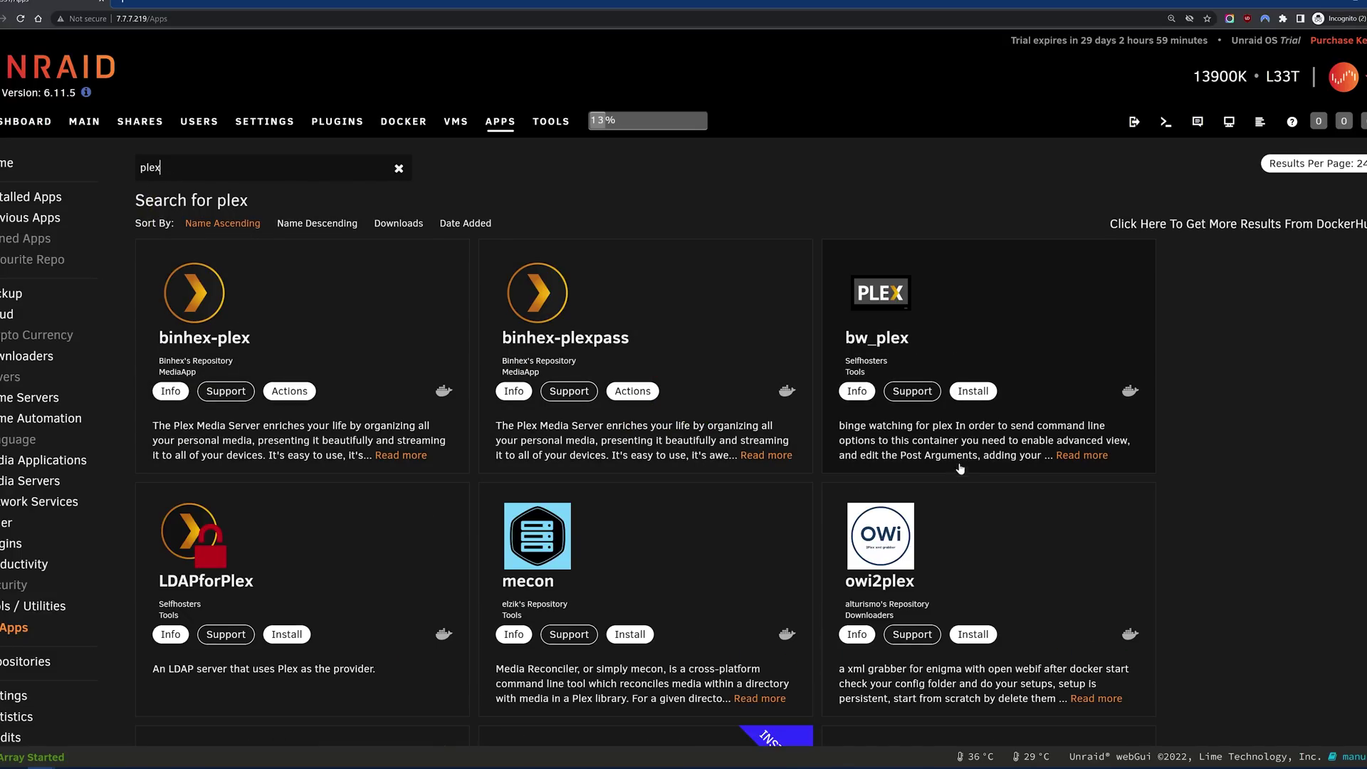
# Open the details of the plex app from hotio's repository.
pyautogui.scroll(-6, 959, 462)
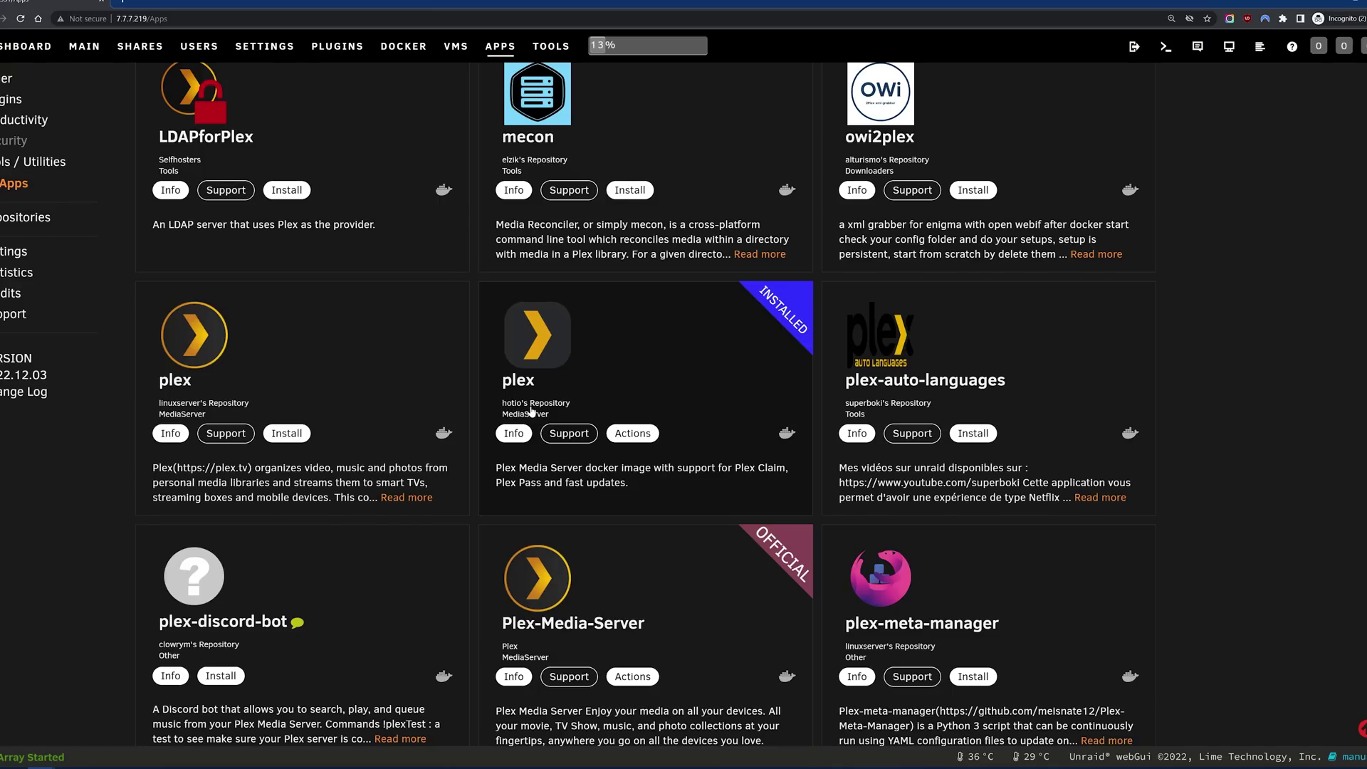
pyautogui.click(513, 411)
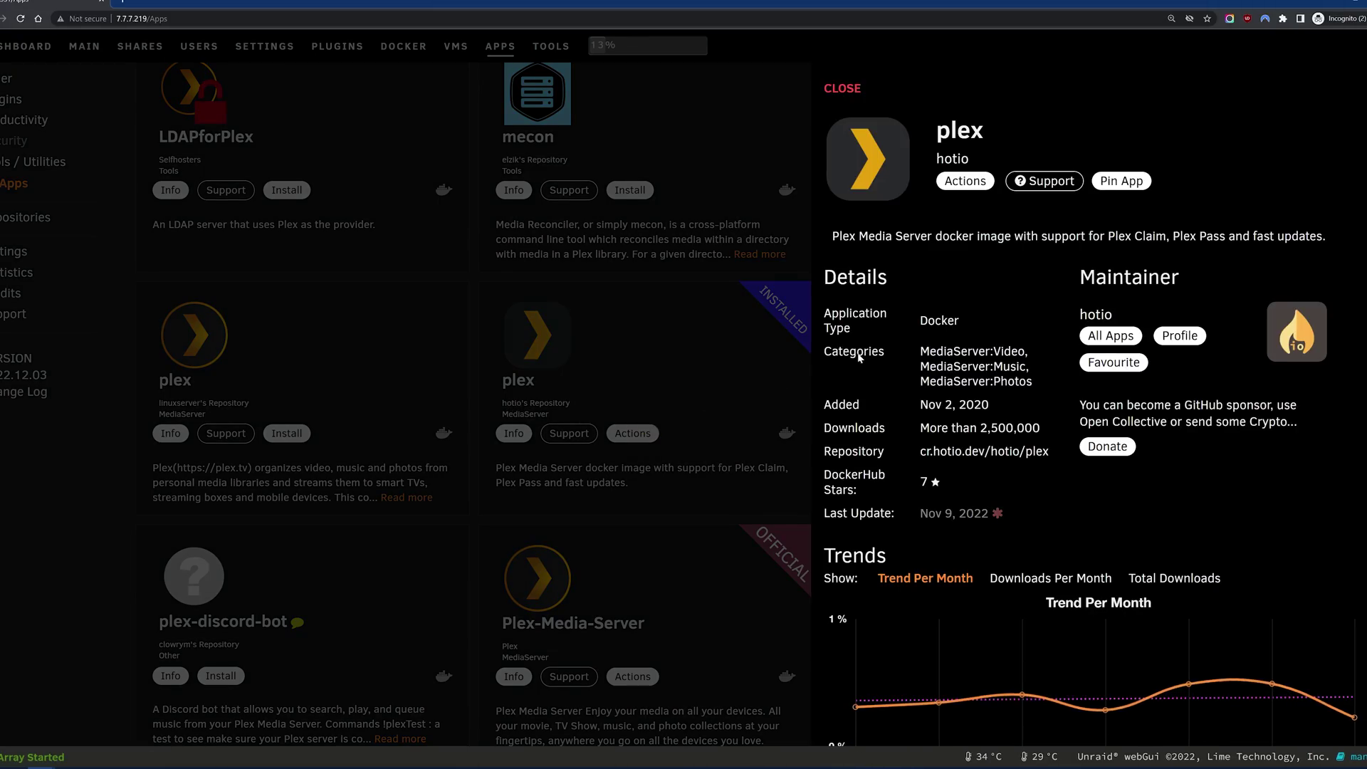
pyautogui.doubleClick(954, 158)
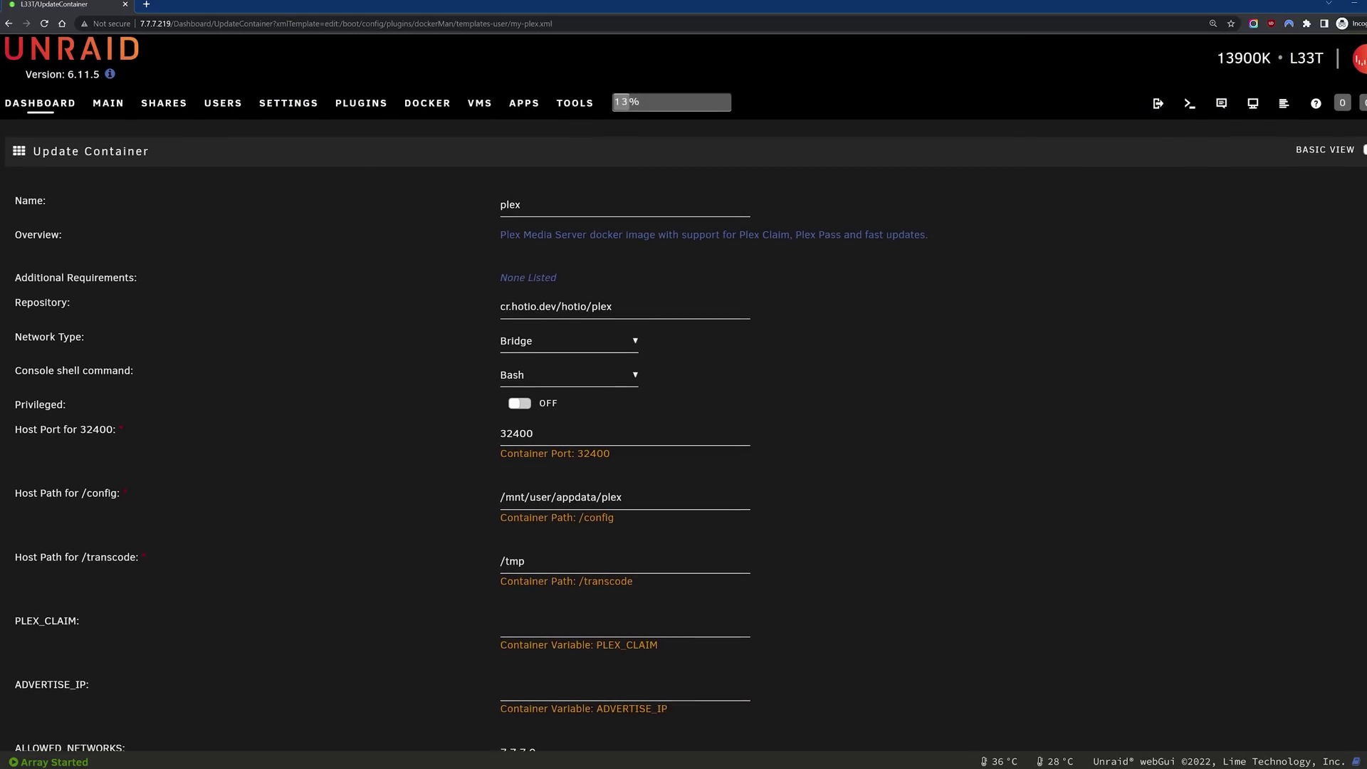
# Review the plex container's template settings and switch the Update Container form to Advanced View.
pyautogui.scroll(-2, 684, 427)
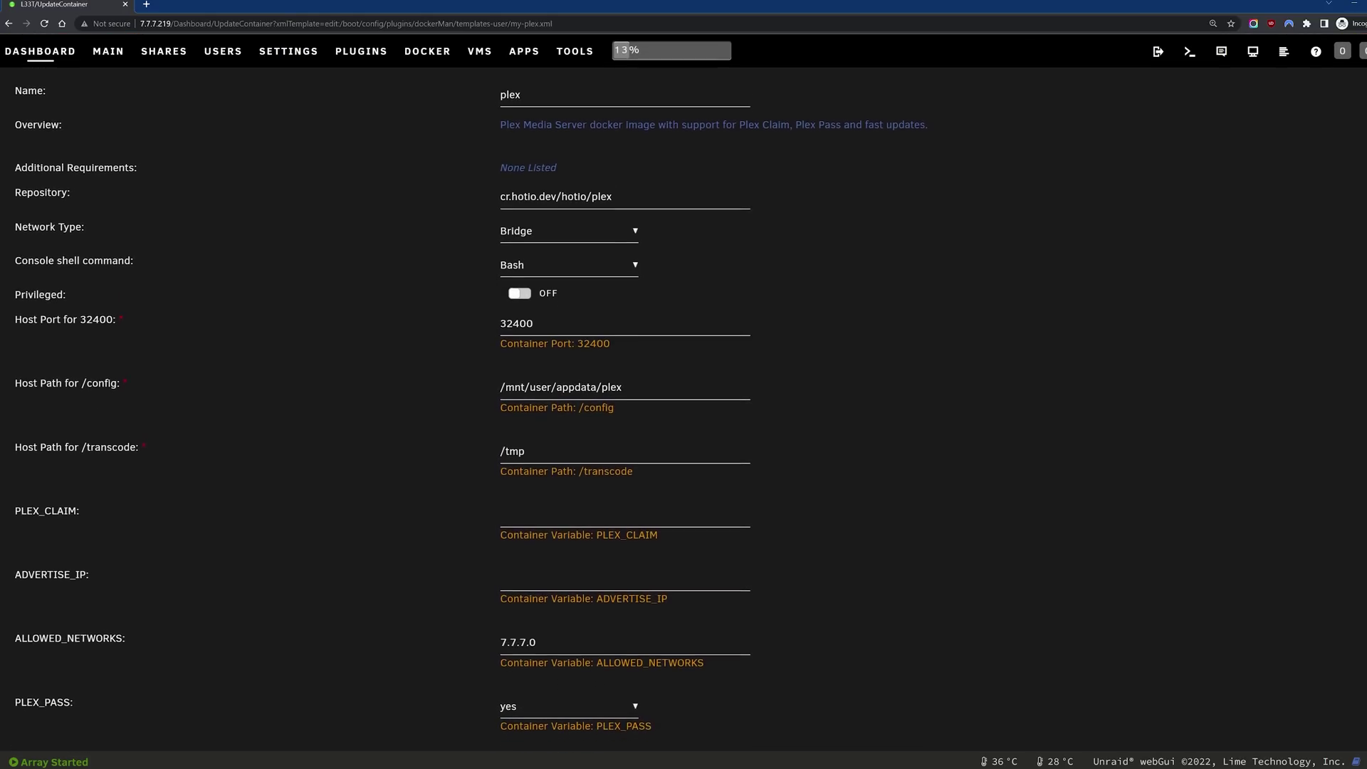
pyautogui.scroll(-2, 683, 427)
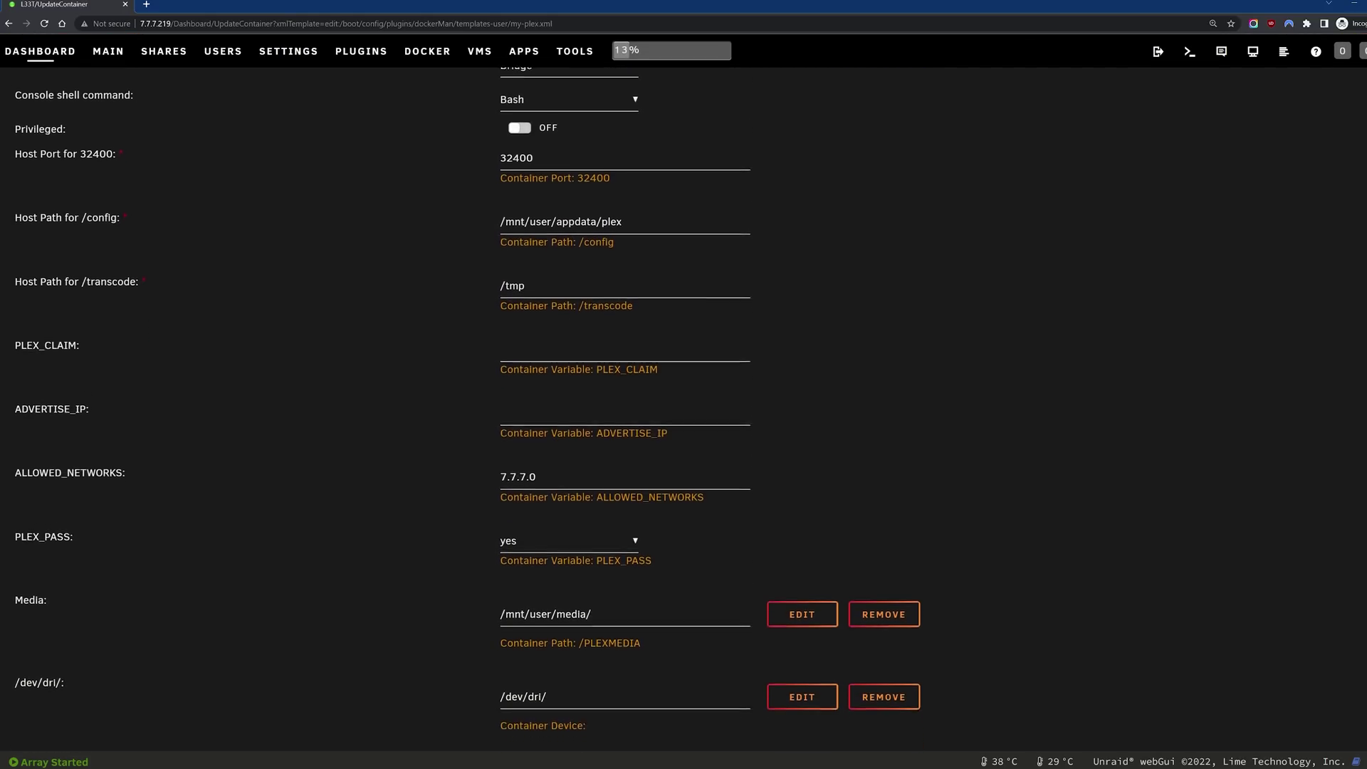
pyautogui.scroll(-1, 683, 427)
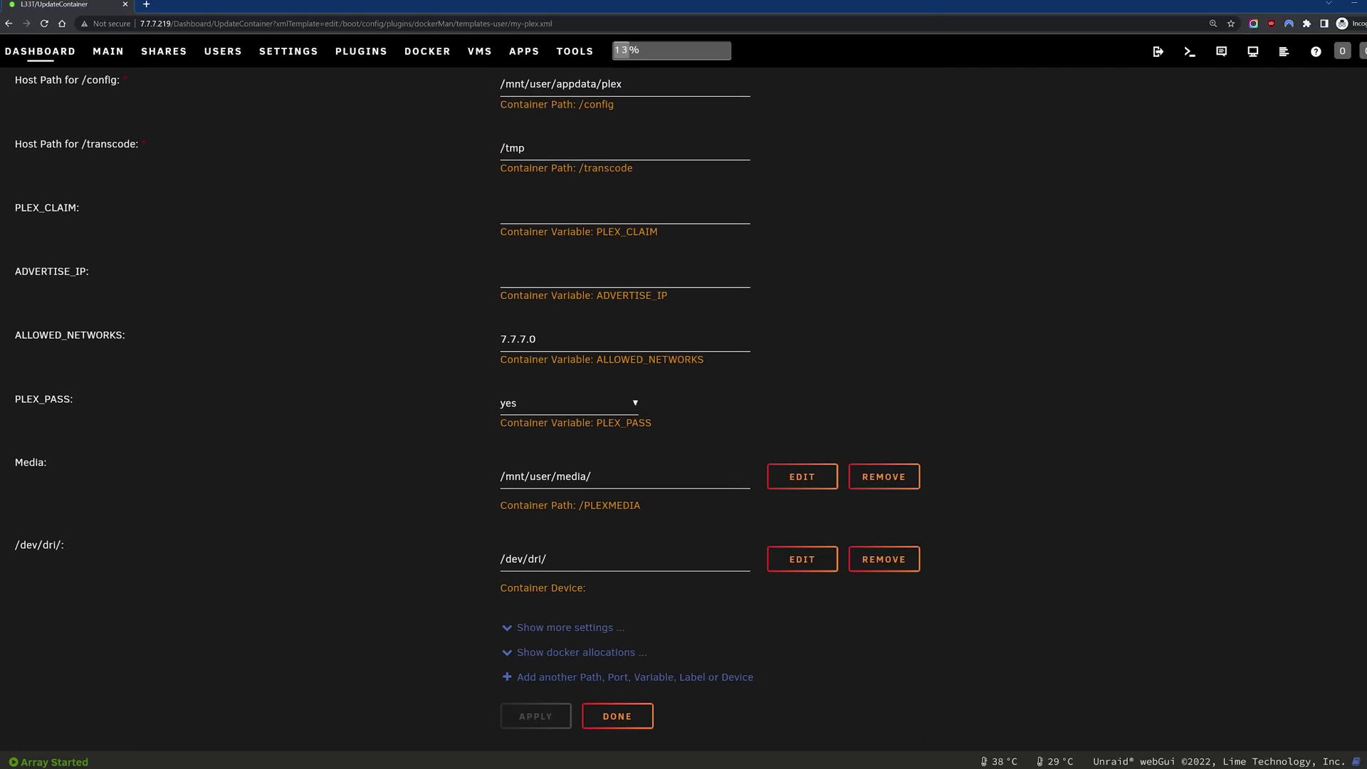
pyautogui.scroll(10, 712, 463)
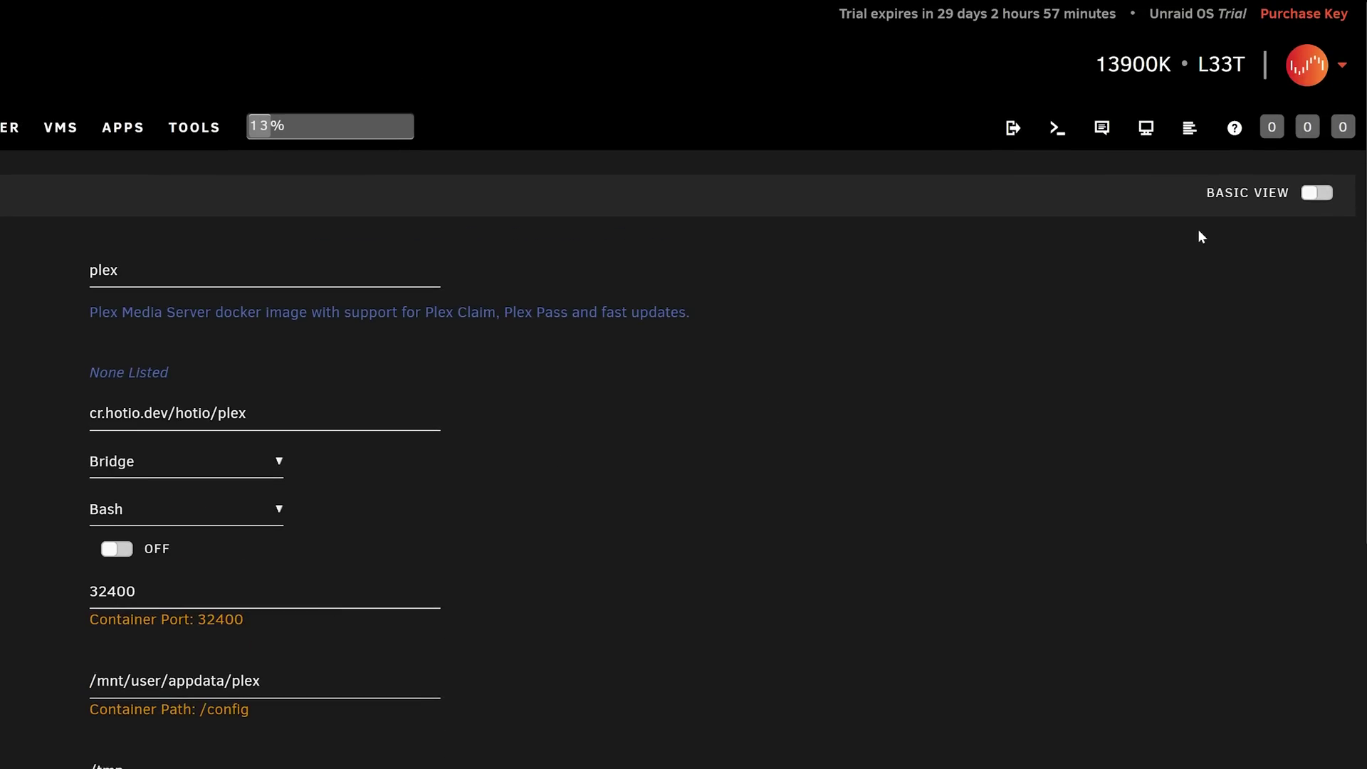
pyautogui.click(1315, 193)
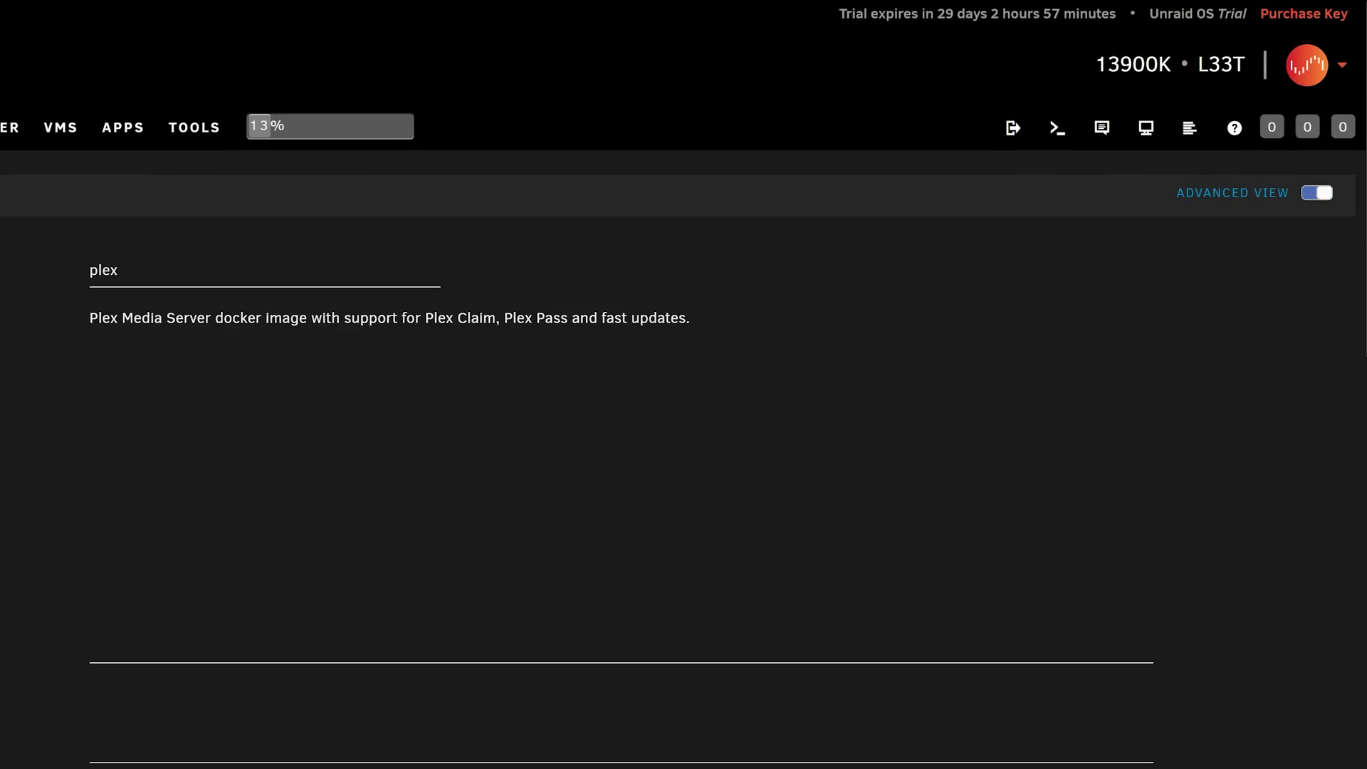
# Examine the plex container's advanced settings, especially the ALLOWED_NETWORKS variable and its value.
pyautogui.scroll(-10, 267, 559)
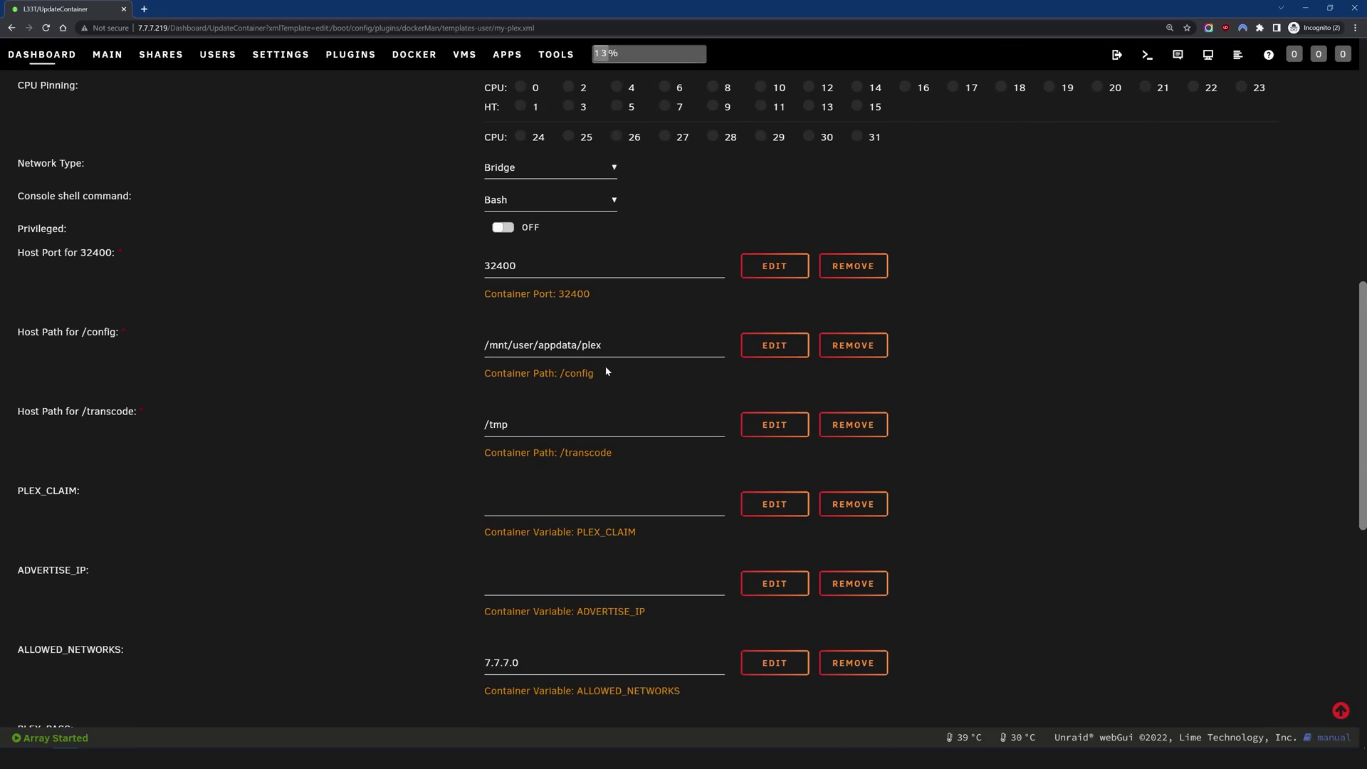
pyautogui.scroll(-4, 594, 353)
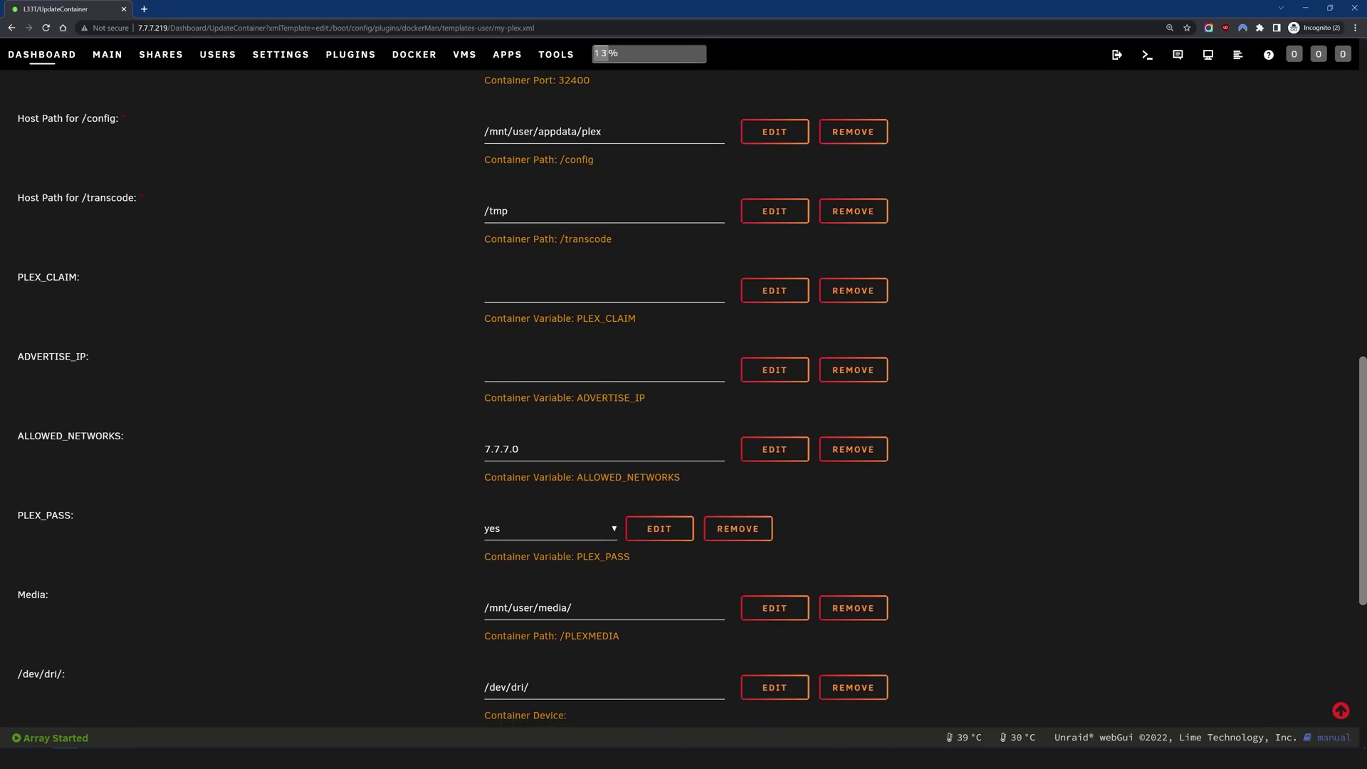
pyautogui.click(520, 395)
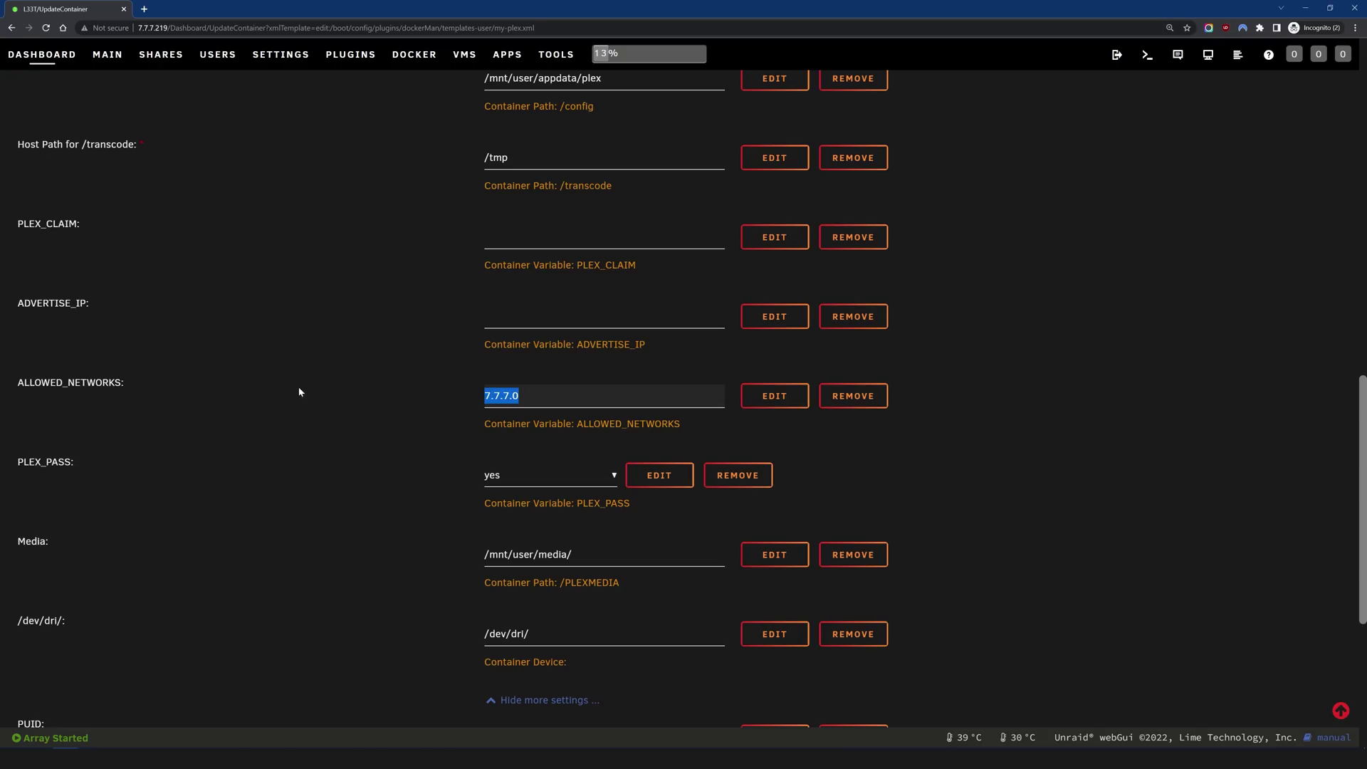
pyautogui.moveTo(18, 382); pyautogui.dragTo(24, 382)
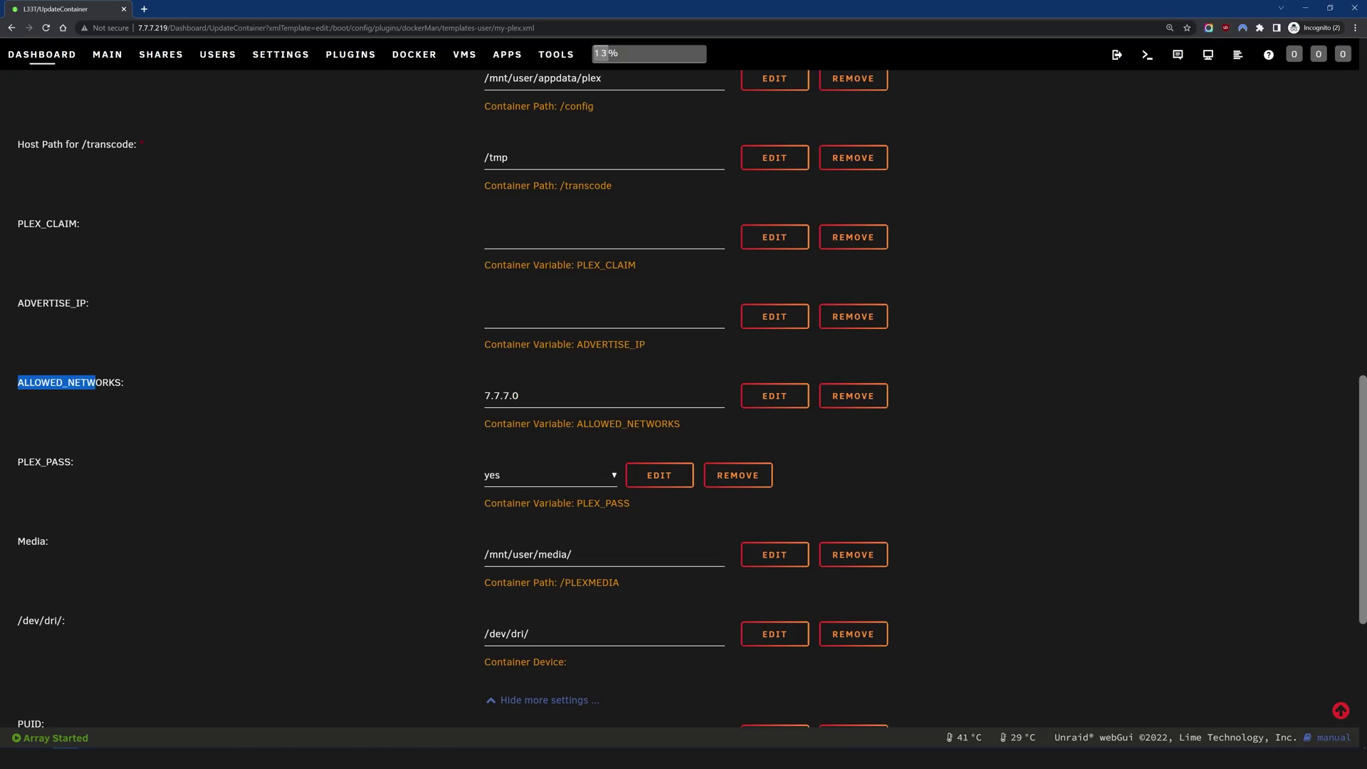
pyautogui.click(127, 379)
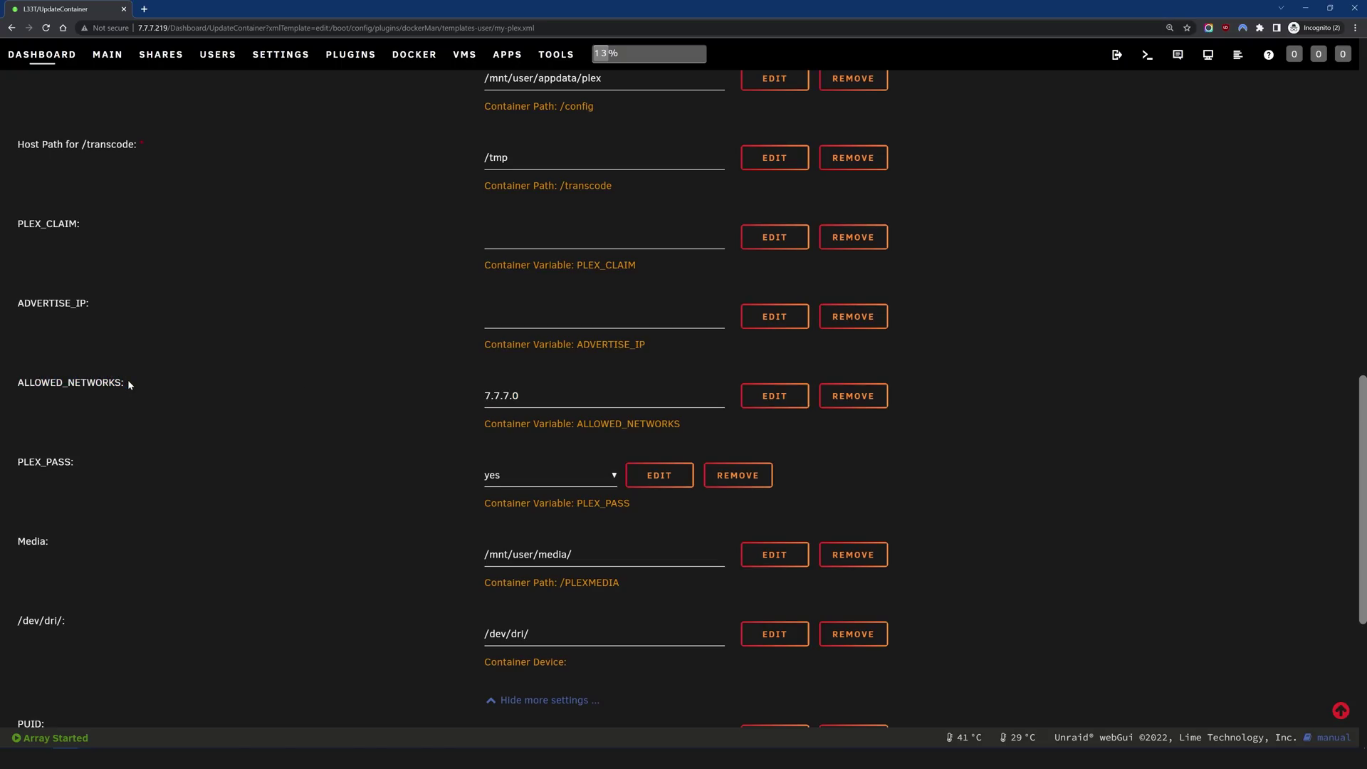
pyautogui.scroll(-5, 352, 248)
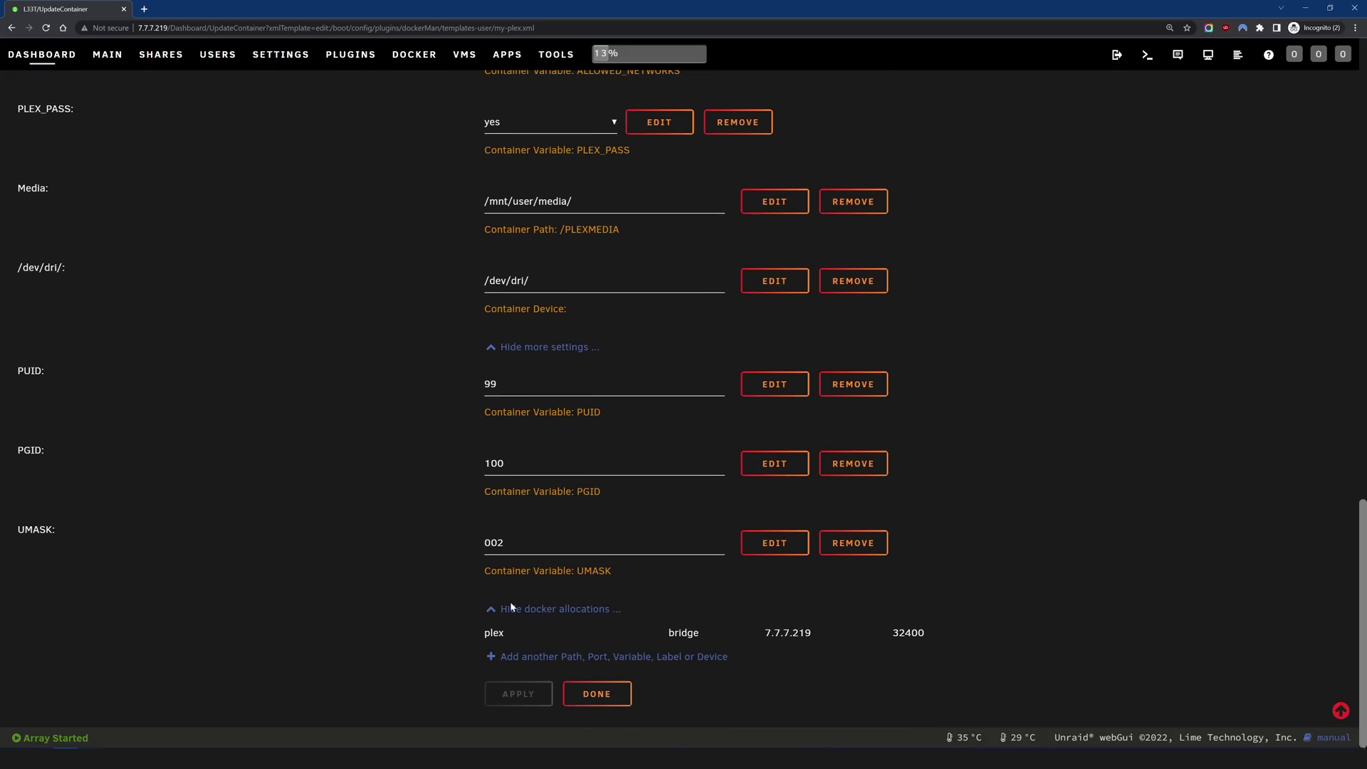
# Check the configuration types for a new entry and inspect the type, name and key of the ALLOWED_NETWORKS variable.
pyautogui.click(675, 658)
pyautogui.click(641, 215)
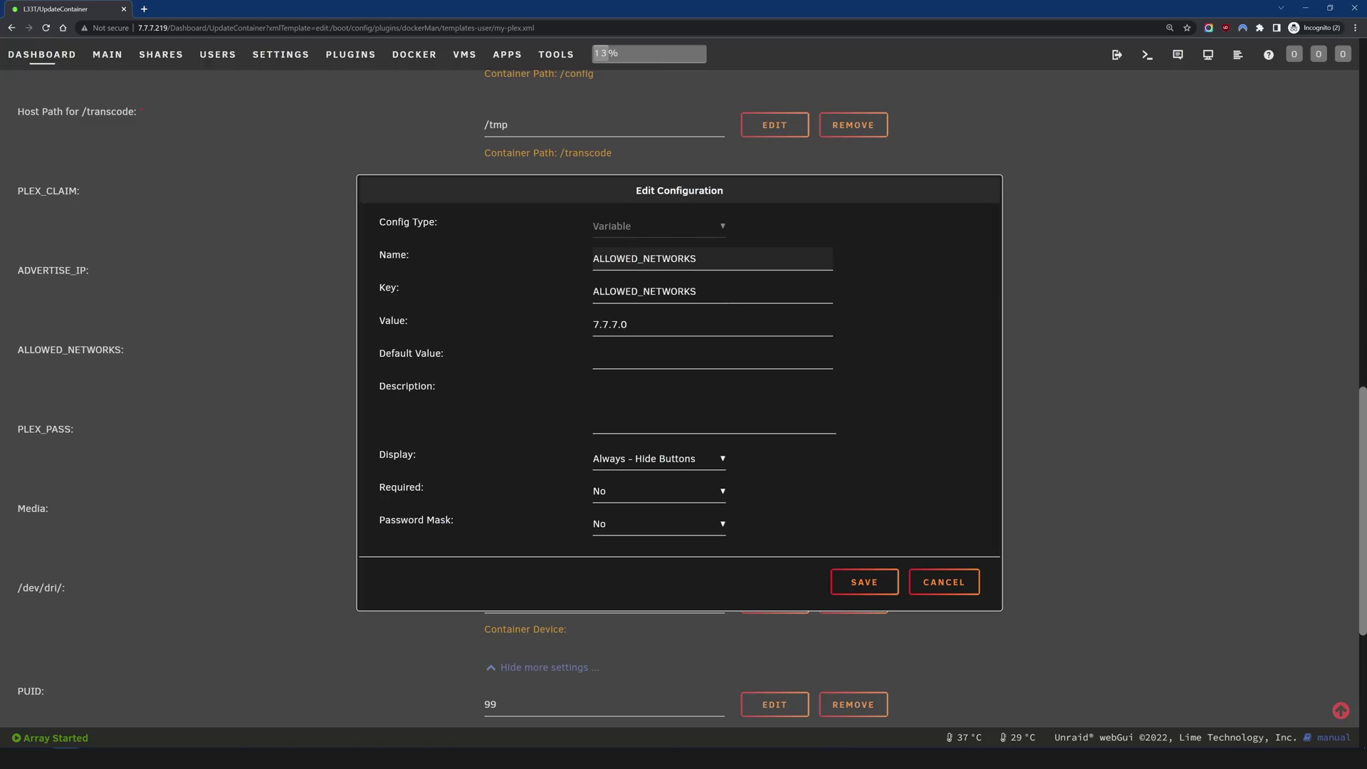
pyautogui.moveTo(698, 258); pyautogui.dragTo(583, 259)
pyautogui.click(625, 229)
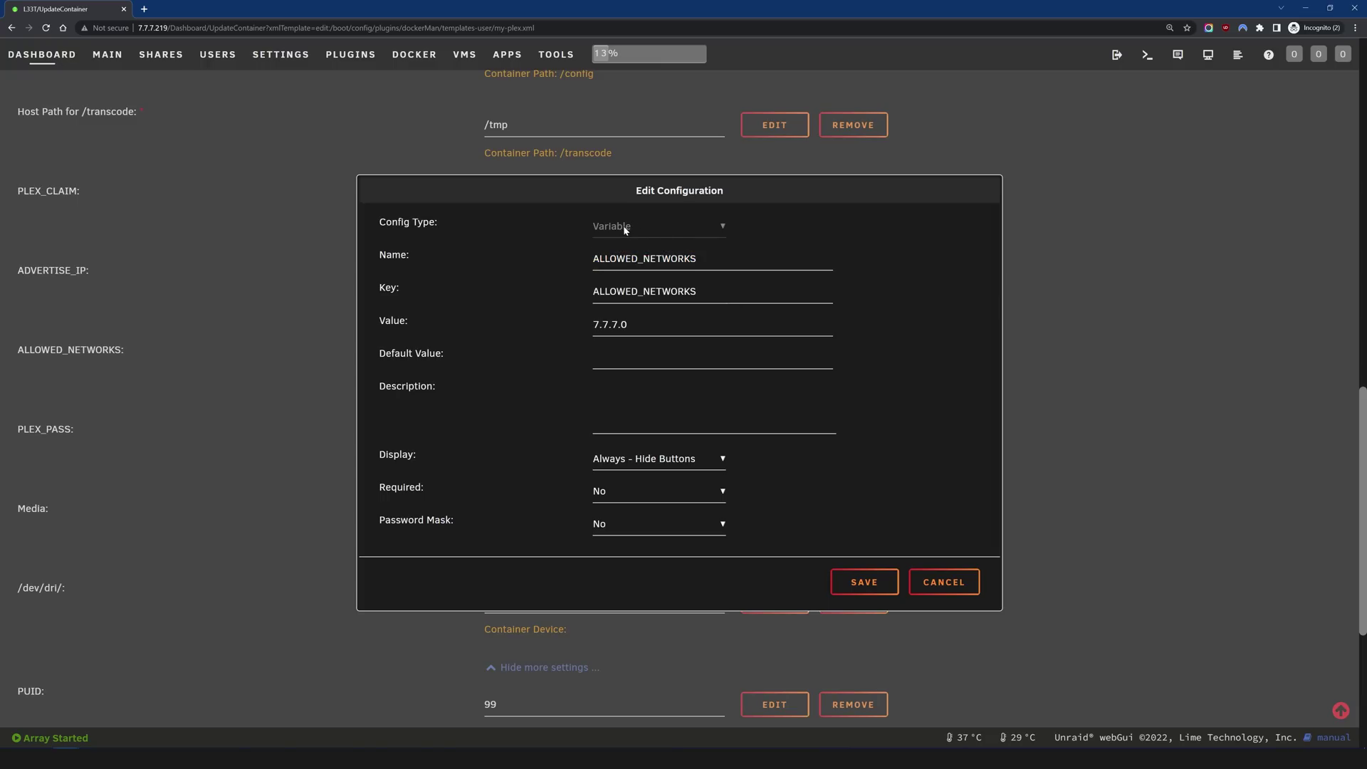
pyautogui.moveTo(696, 258); pyautogui.dragTo(593, 259)
pyautogui.click(677, 258)
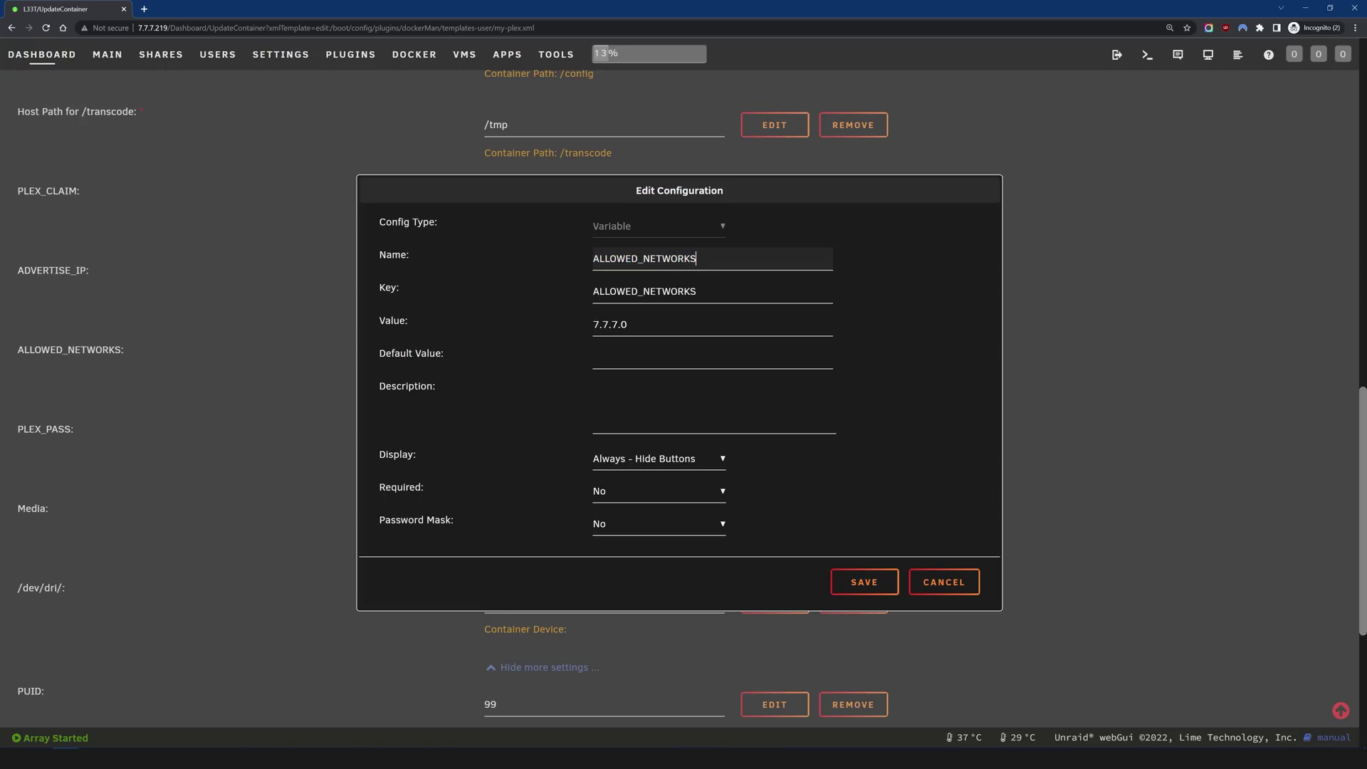
pyautogui.moveTo(696, 291); pyautogui.dragTo(662, 291)
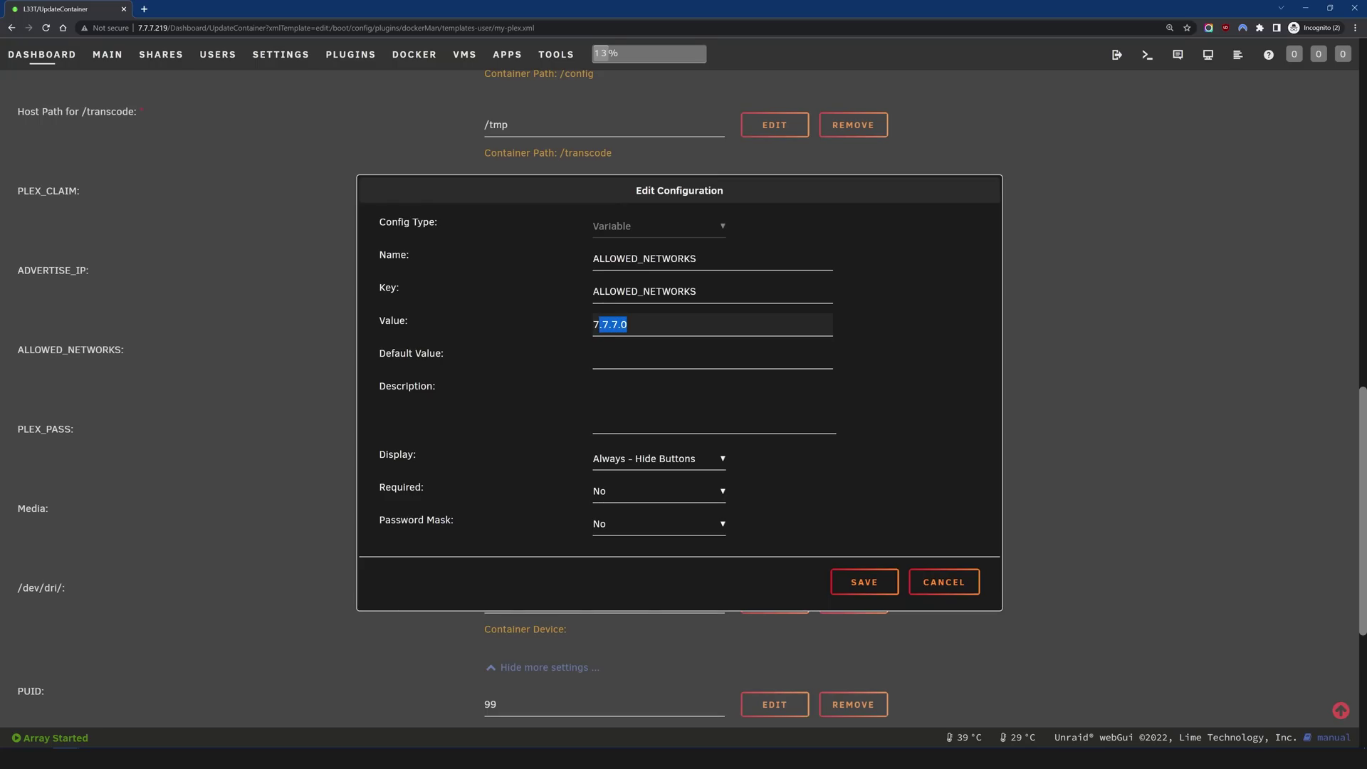
# Try 192.168.1.0 as the ALLOWED_NETWORKS value and restore it to 7.7.7.0.
pyautogui.click(627, 325)
pyautogui.write('192.168.1.0')
pyautogui.hotkey('shift', 'Left')
pyautogui.hotkey('shift', 'Left')
pyautogui.hotkey('shift', 'Left')
pyautogui.hotkey('shift', 'Left')
pyautogui.hotkey('shift', 'Left')
pyautogui.hotkey('shift', 'Left')
pyautogui.hotkey('shift', 'Left')
pyautogui.hotkey('shift', 'Left')
pyautogui.write('1')
pyautogui.write('7')
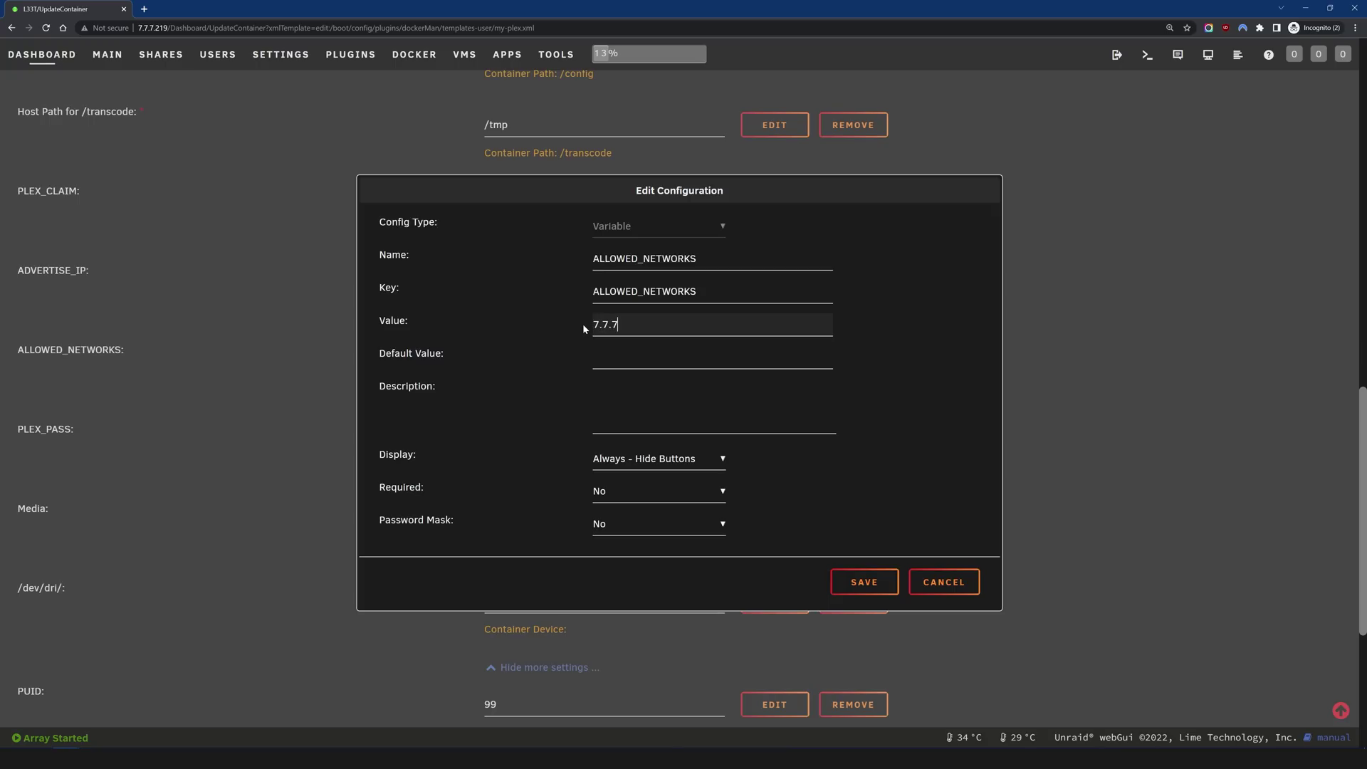
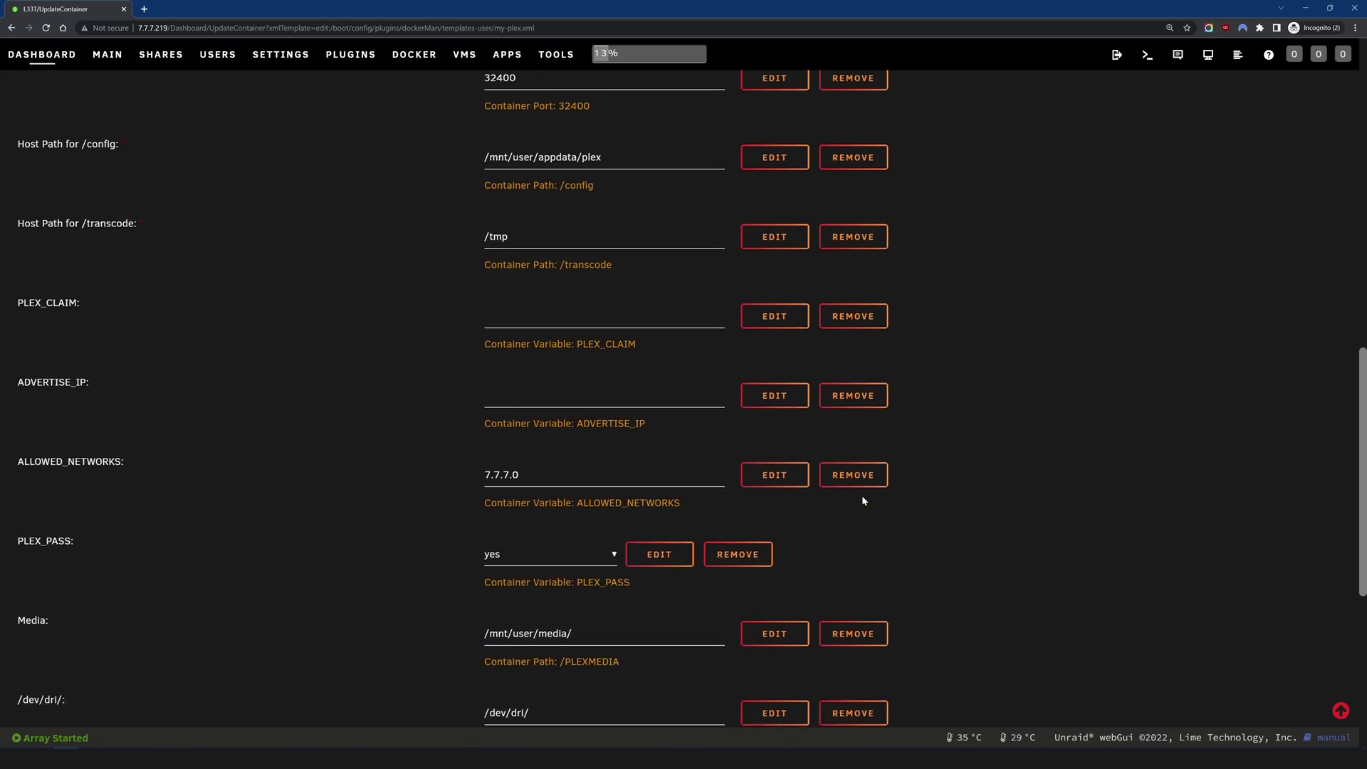
# Choose yes for the PLEX_PASS variable from its no and yes options.
pyautogui.moveTo(94, 435); pyautogui.dragTo(17, 432)
pyautogui.click(312, 448)
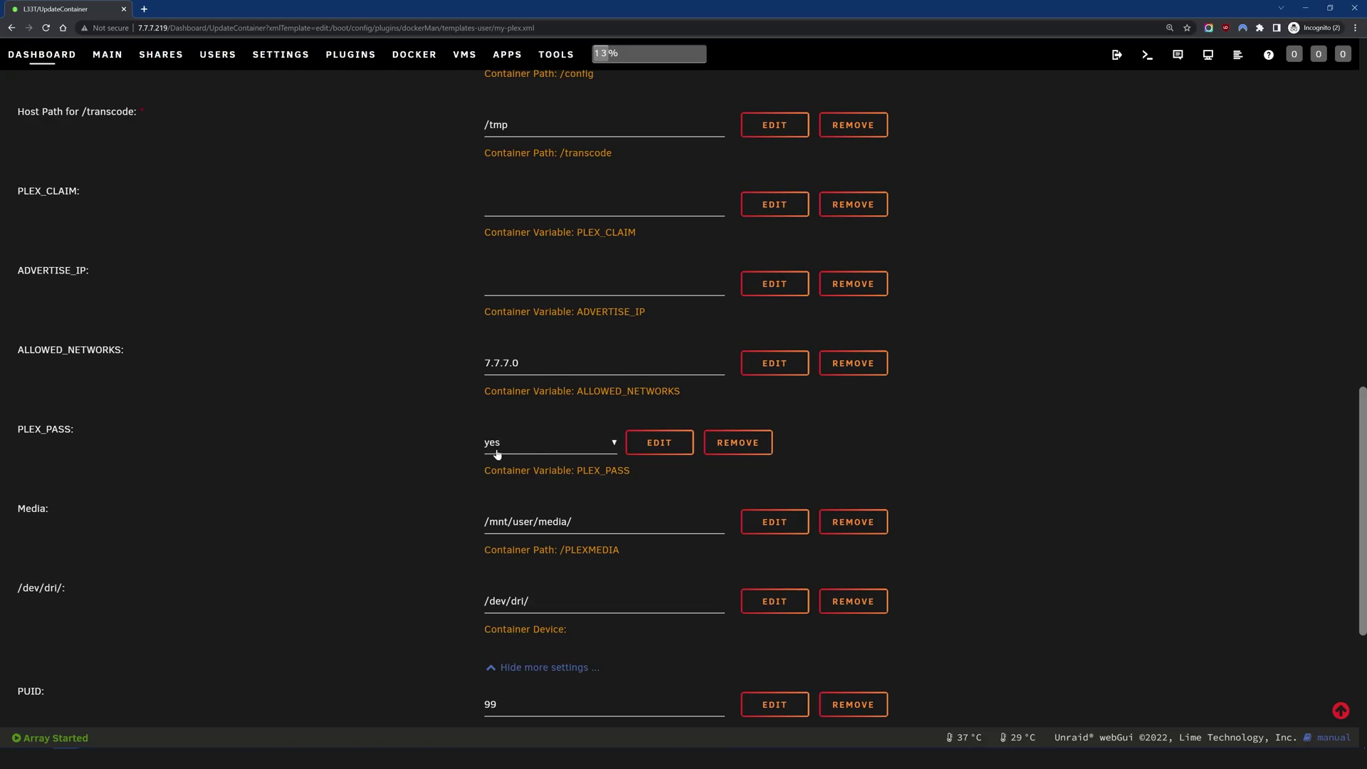
pyautogui.click(611, 448)
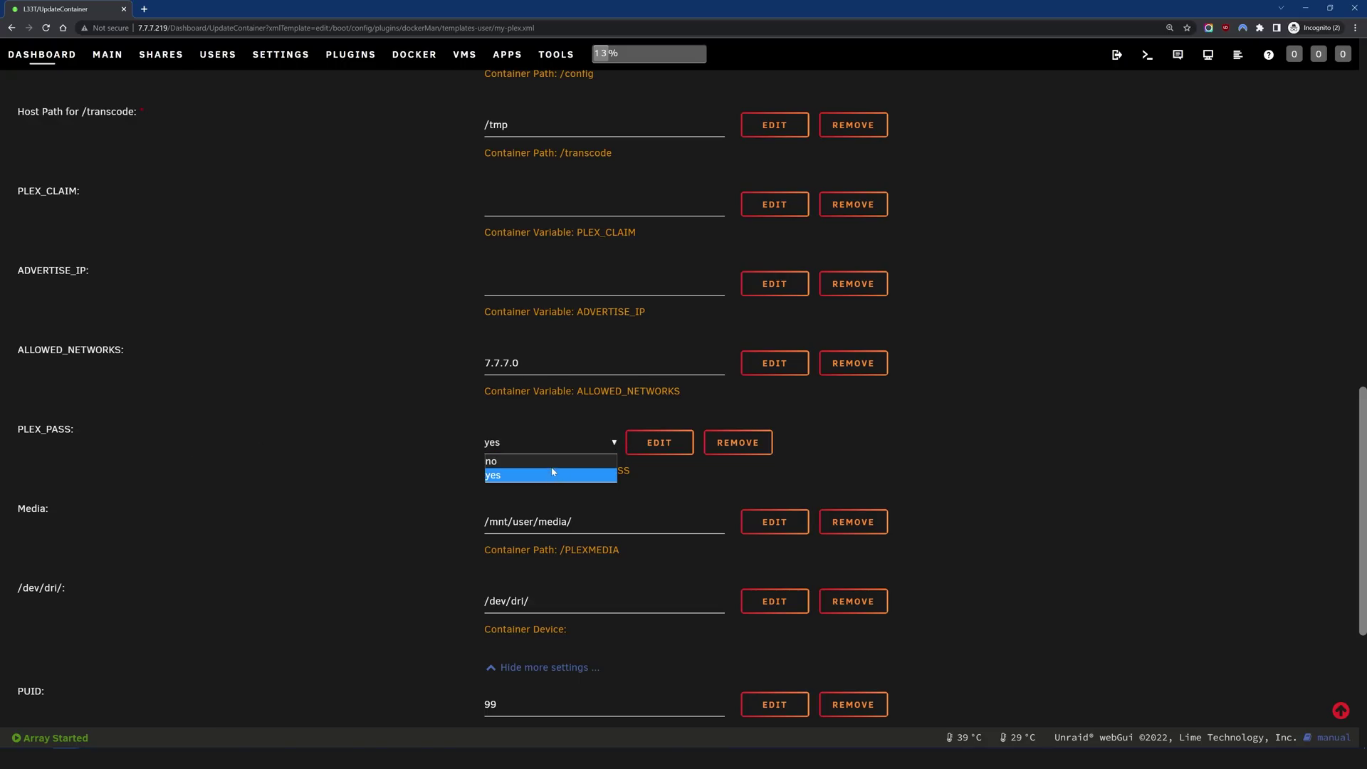
pyautogui.click(552, 470)
pyautogui.click(544, 451)
pyautogui.click(527, 475)
# Clear the default value of the PLEX_PASS variable and set its value to yes, keeping PLEX_PASS as name and key.
pyautogui.click(659, 444)
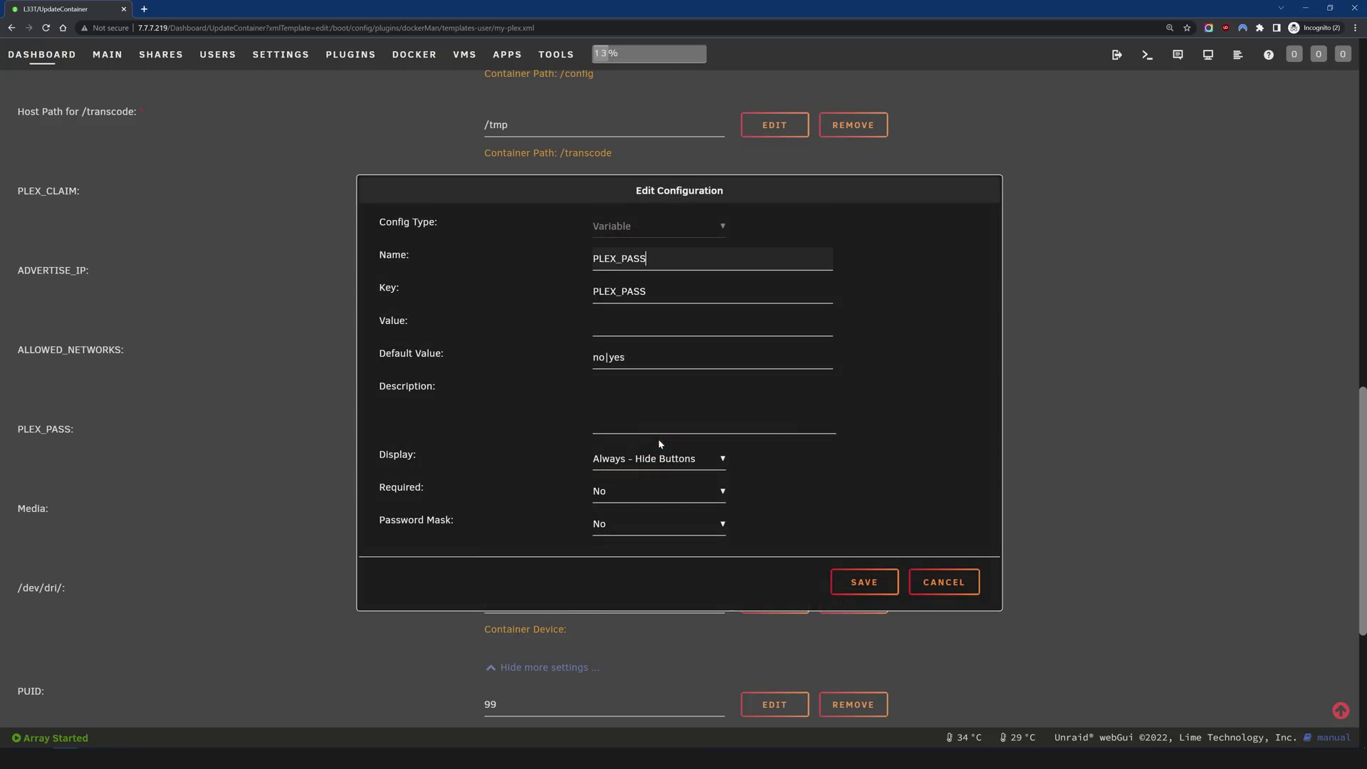
pyautogui.moveTo(647, 258); pyautogui.dragTo(609, 246)
pyautogui.moveTo(647, 292); pyautogui.dragTo(586, 292)
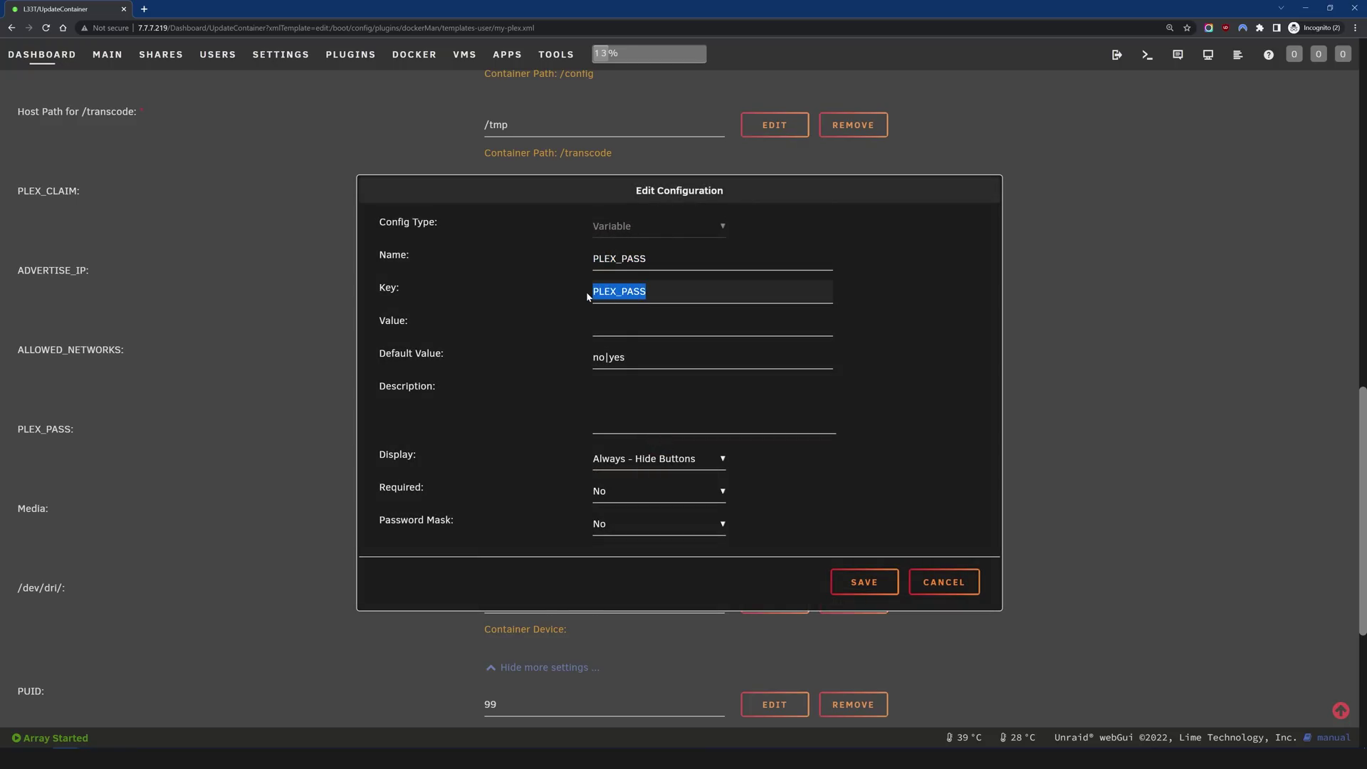
pyautogui.moveTo(647, 258); pyautogui.dragTo(590, 257)
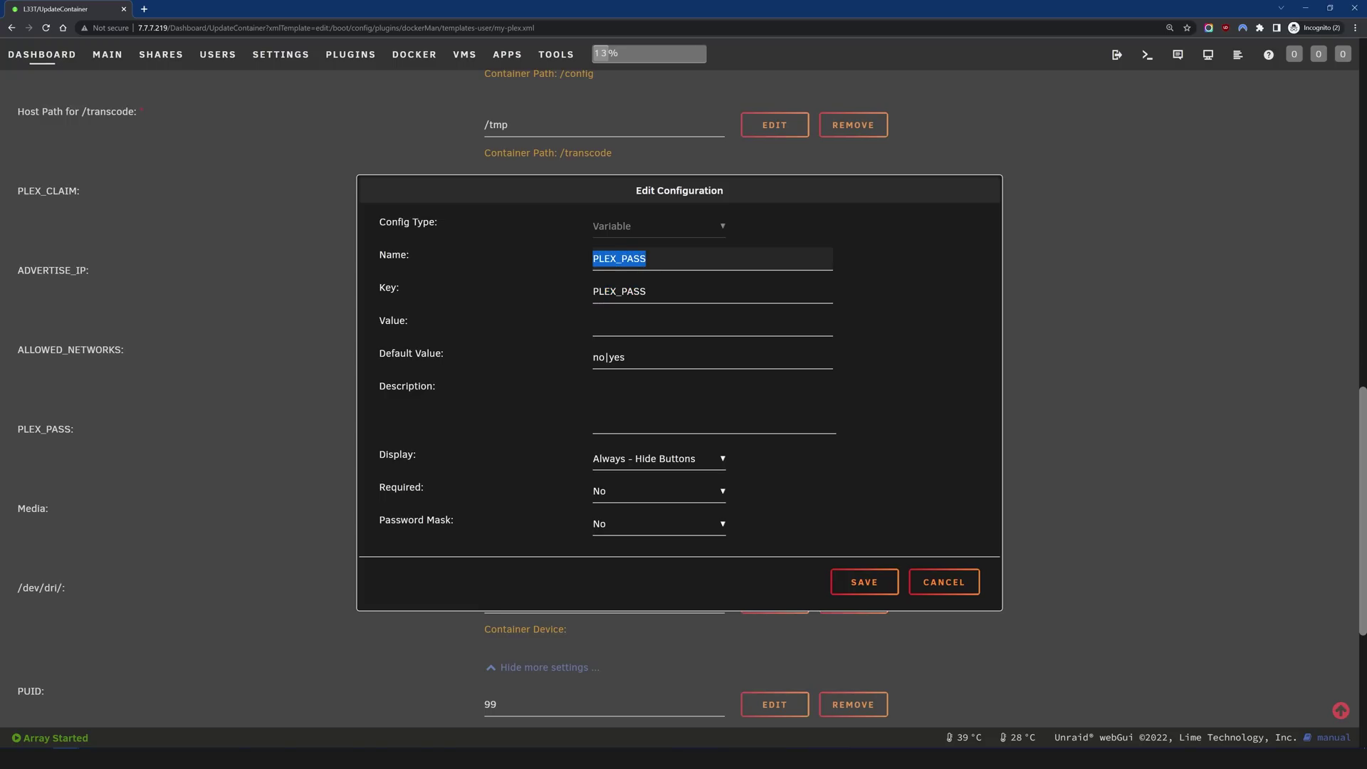
pyautogui.moveTo(646, 292); pyautogui.dragTo(590, 291)
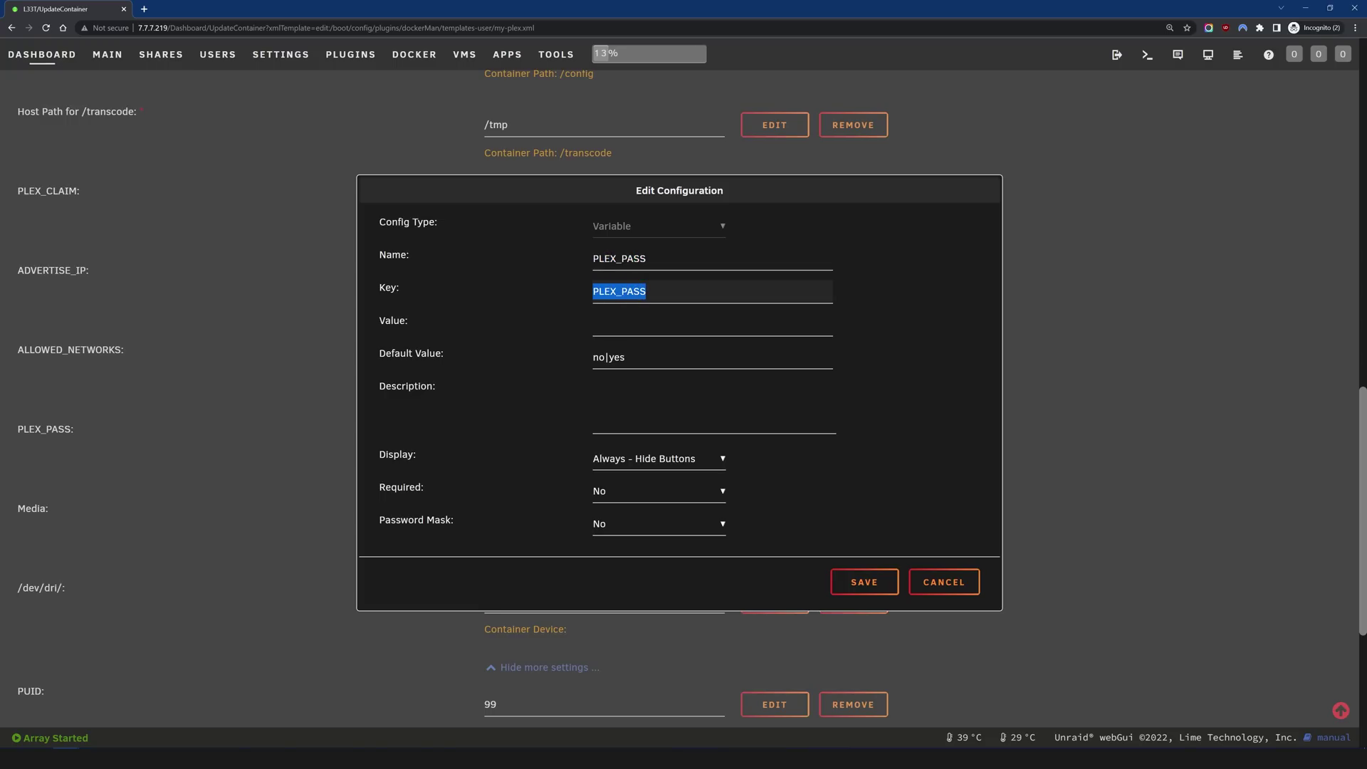
pyautogui.click(641, 324)
pyautogui.press('Tab')
pyautogui.press('BackSpace')
pyautogui.click(641, 325)
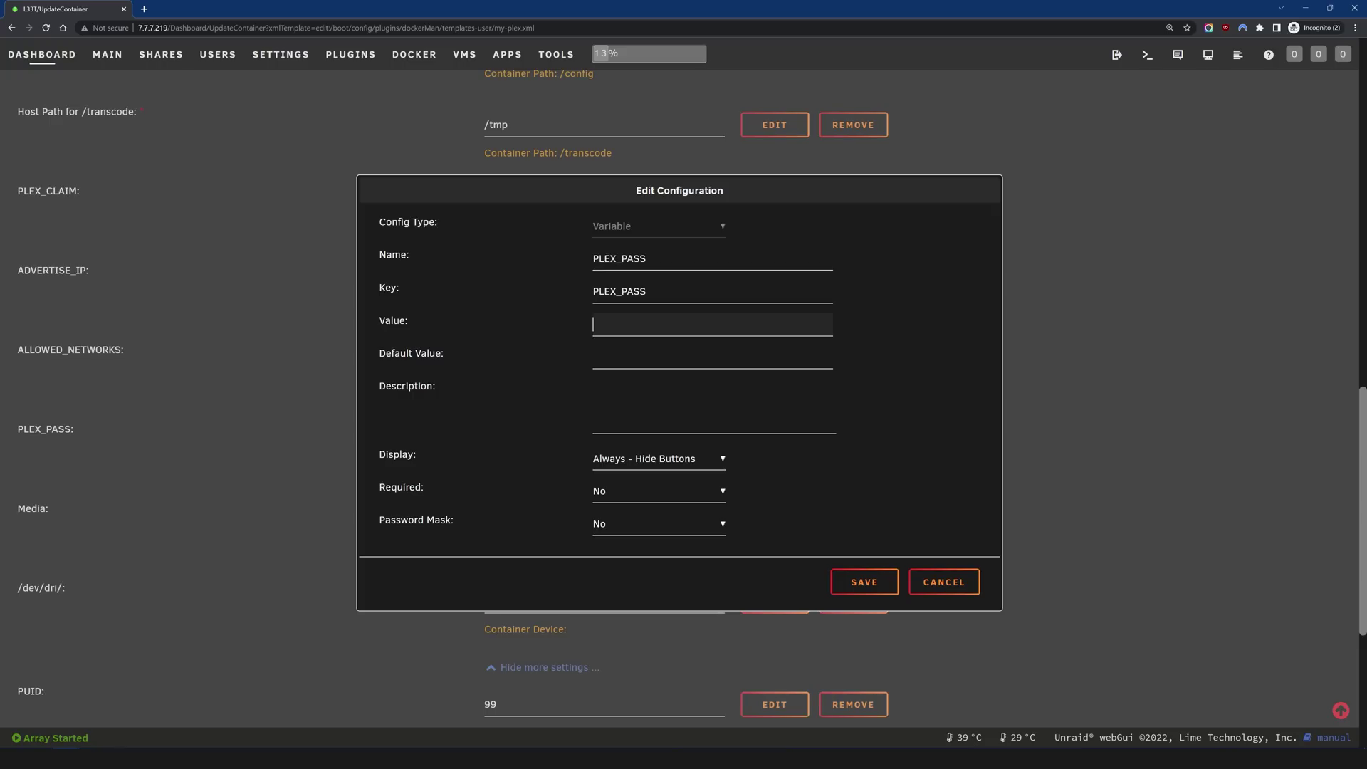
pyautogui.write('yes')
pyautogui.hotkey('ctrl', 'a')
pyautogui.moveTo(609, 325); pyautogui.dragTo(590, 330)
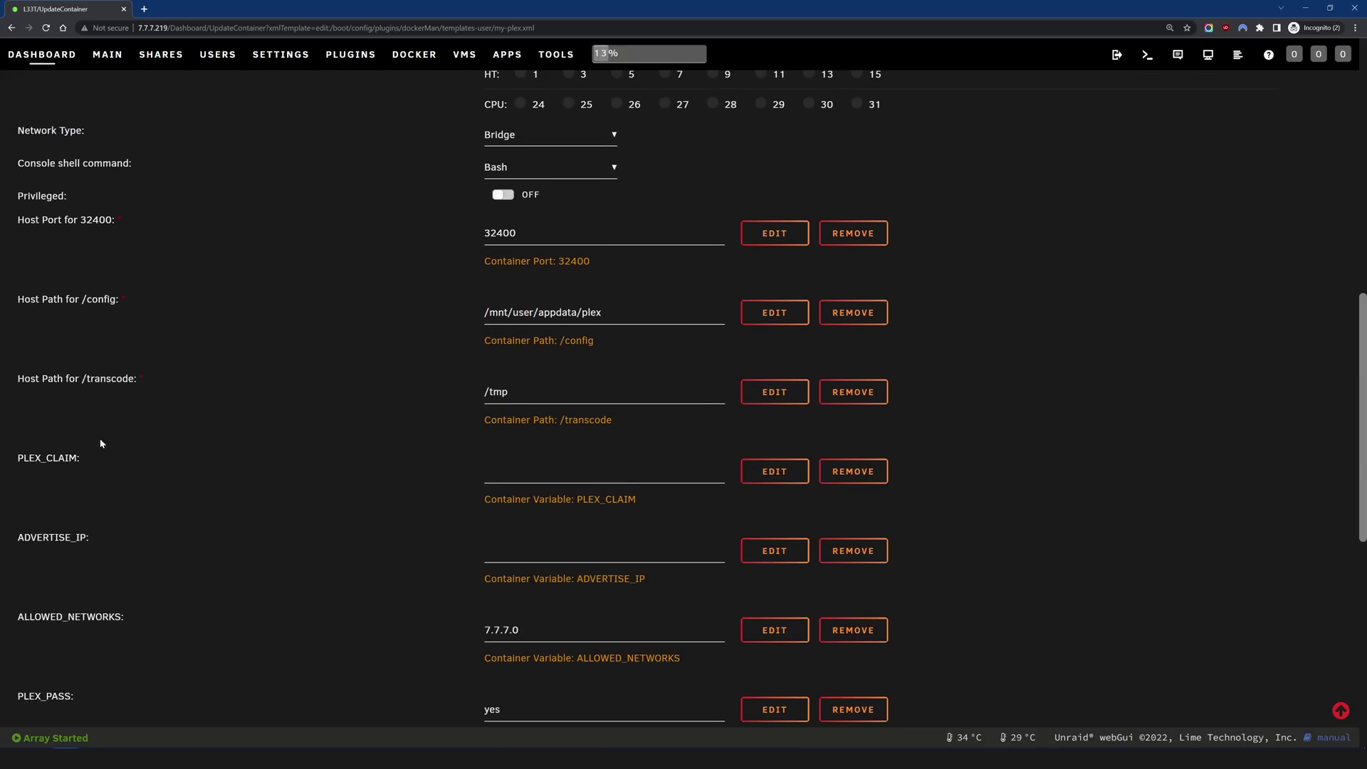
# Examine the empty PLEX_CLAIM variable and its container variable label.
pyautogui.moveTo(65, 458); pyautogui.dragTo(37, 458)
pyautogui.click(479, 481)
pyautogui.moveTo(484, 502); pyautogui.dragTo(571, 510)
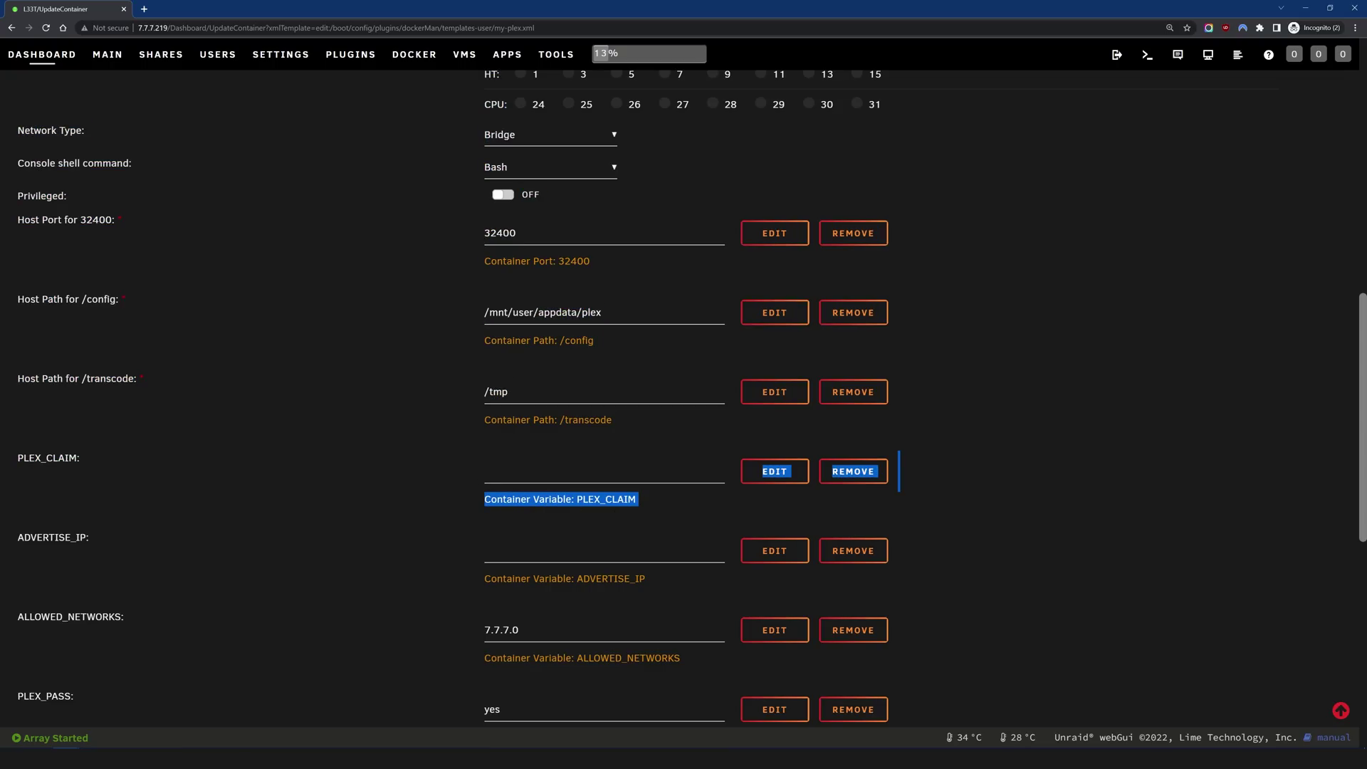
pyautogui.click(571, 510)
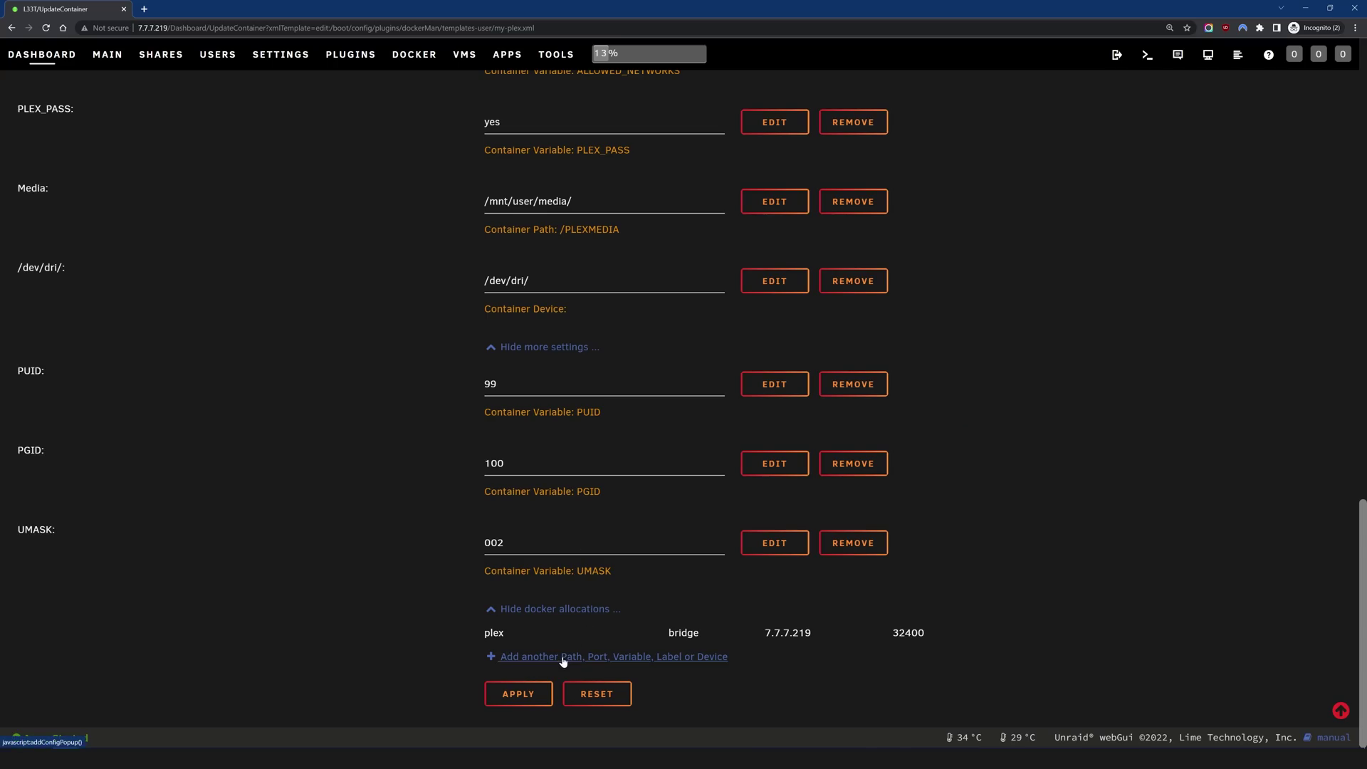
# Start a new container configuration of type Variable with PLEX_CLAIM as both its name and key.
pyautogui.click(562, 656)
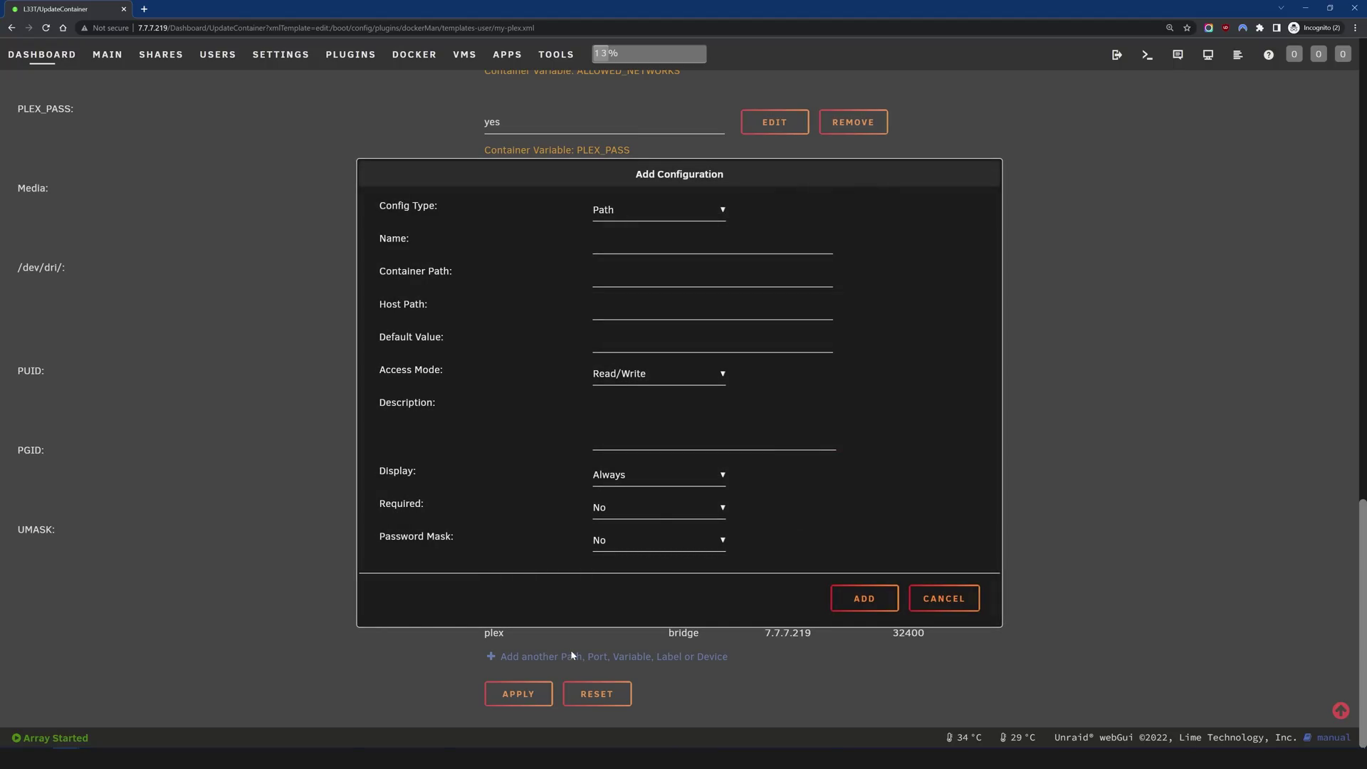
pyautogui.click(626, 211)
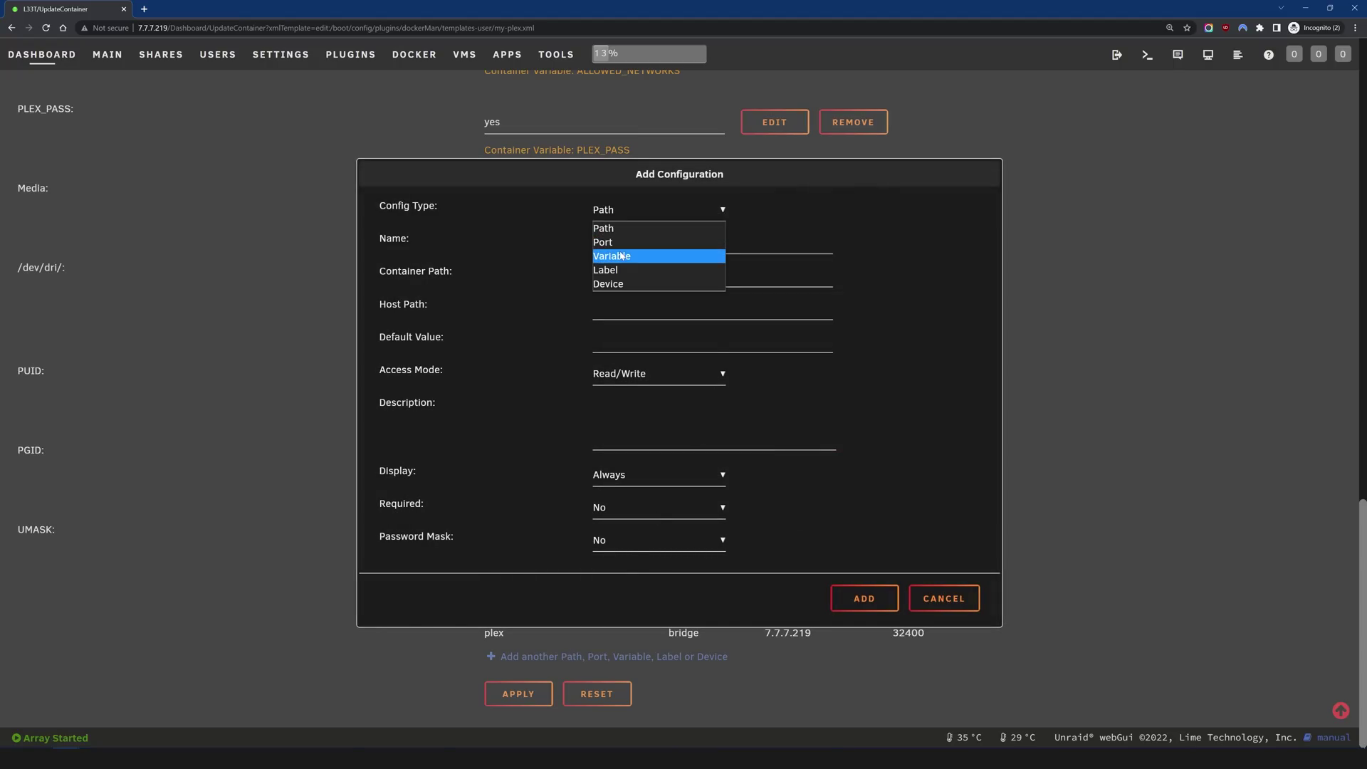
pyautogui.click(625, 254)
pyautogui.click(712, 242)
pyautogui.write('PLEX_CLAIM')
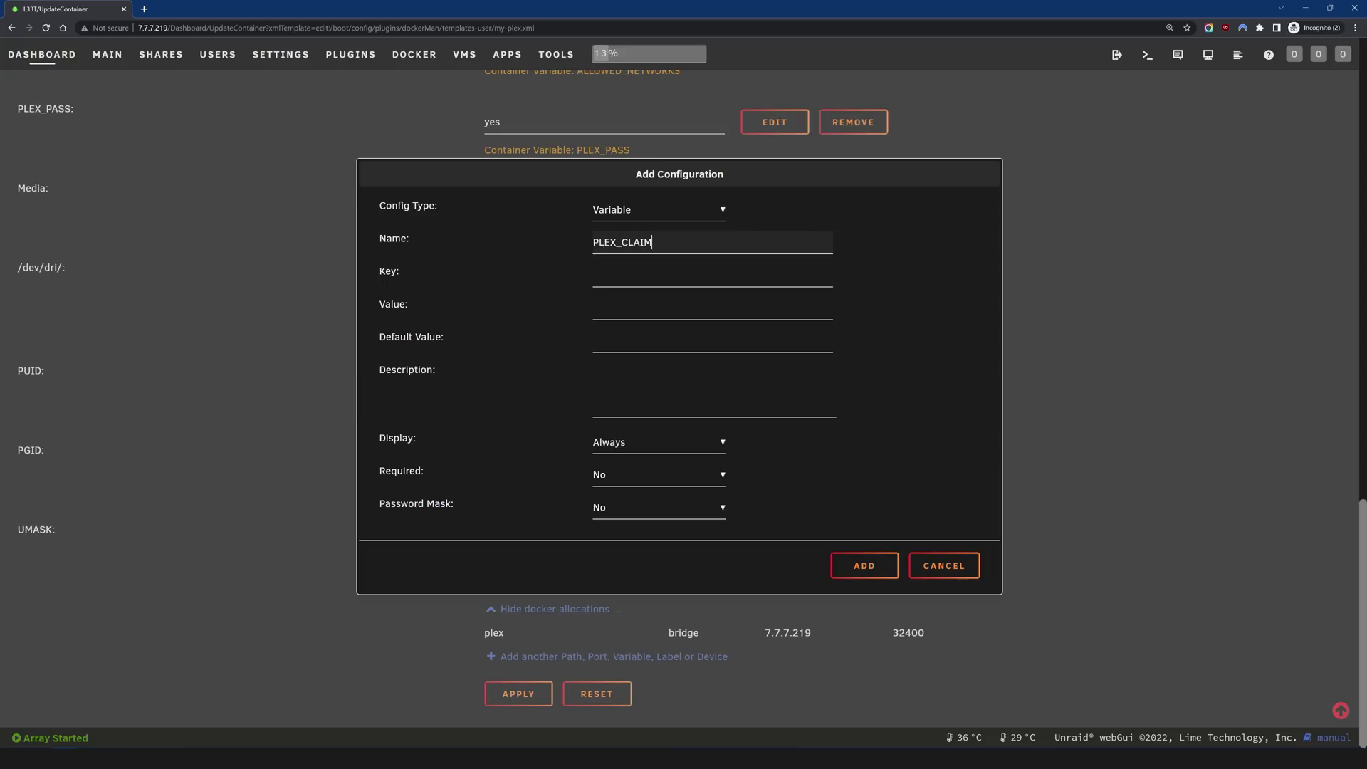
pyautogui.press('Tab')
pyautogui.write('PLEX_CLAIM')
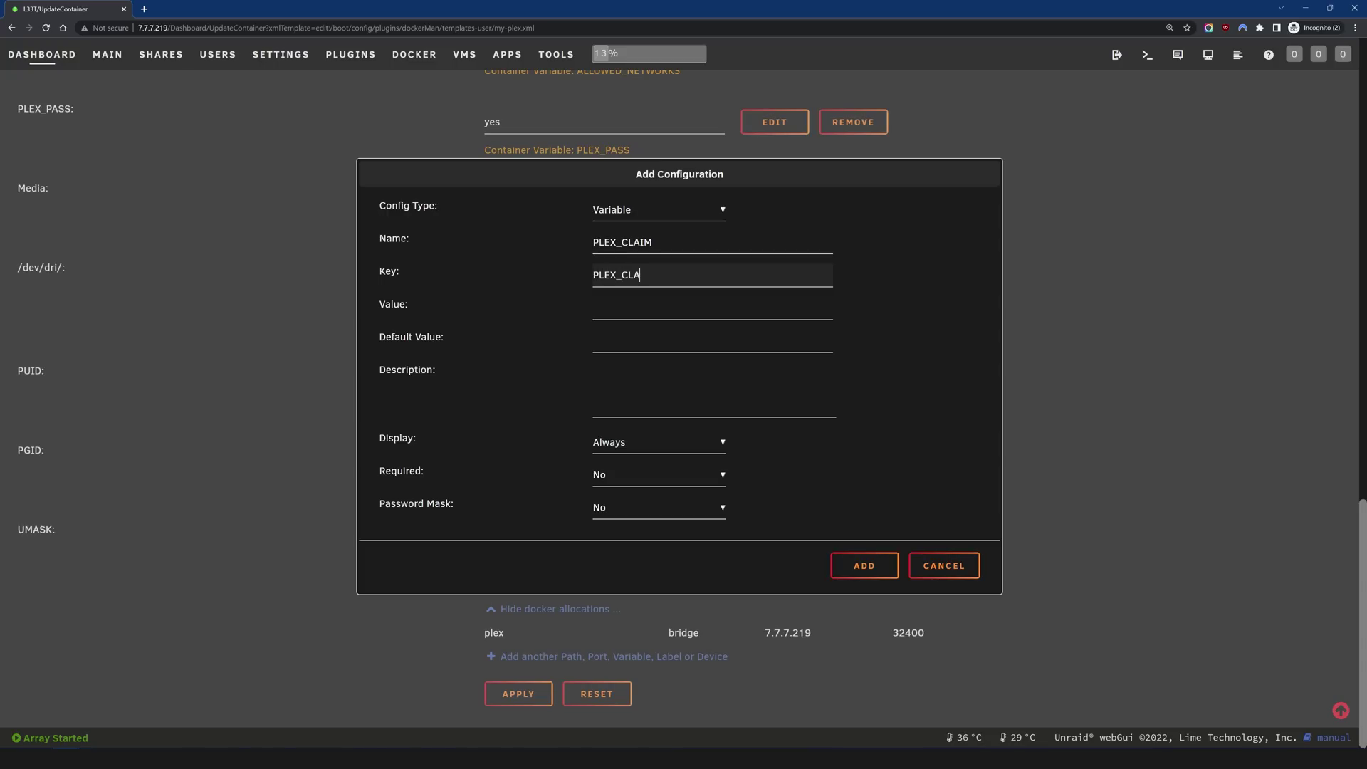
pyautogui.press('Tab')
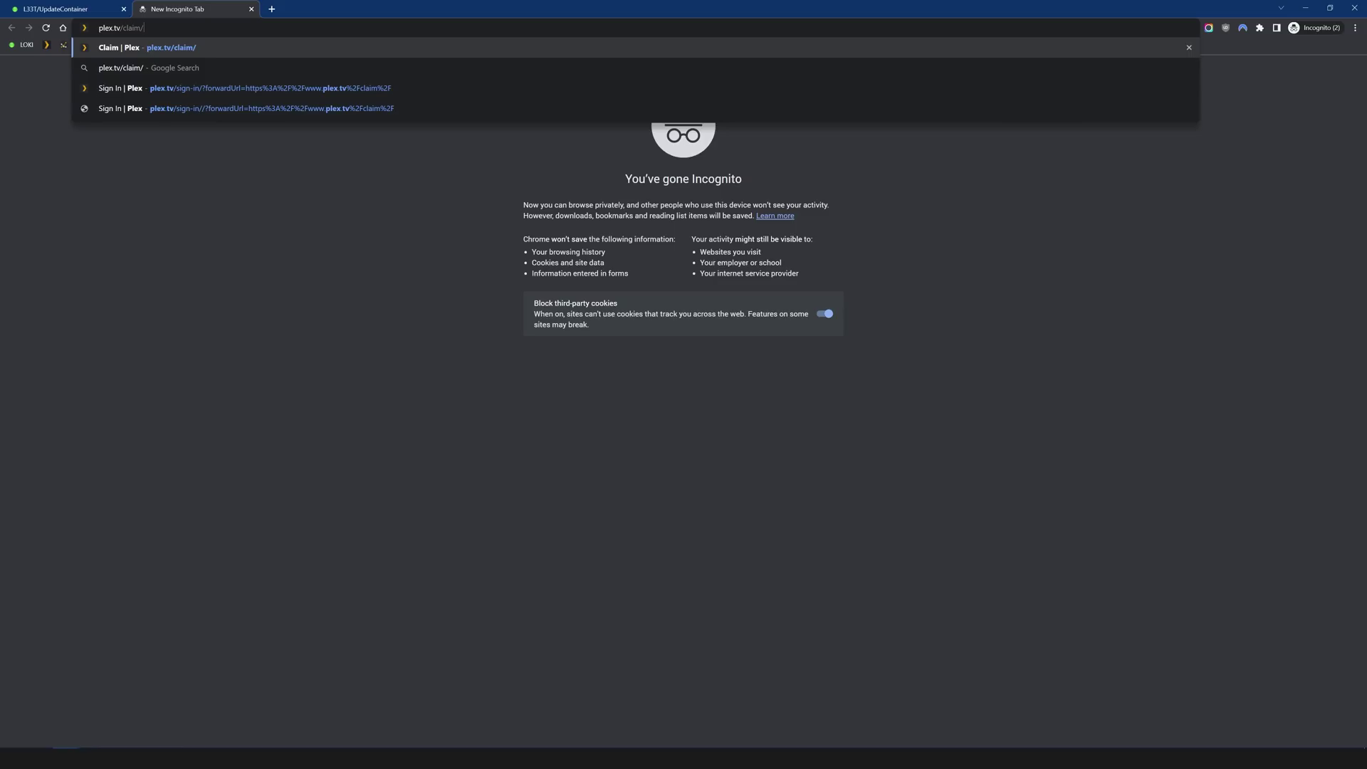
pyautogui.hotkey('shift', 'Left')
pyautogui.hotkey('shift', 'Left')
pyautogui.hotkey('shift', 'Left')
pyautogui.hotkey('shift', 'Left')
pyautogui.hotkey('shift', 'Left')
pyautogui.hotkey('shift', 'Left')
pyautogui.hotkey('shift', 'Left')
pyautogui.hotkey('shift', 'Left')
pyautogui.hotkey('shift', 'Left')
pyautogui.hotkey('shift', 'Left')
pyautogui.hotkey('shift', 'Left')
pyautogui.hotkey('shift', 'Left')
pyautogui.hotkey('shift', 'Right')
pyautogui.hotkey('shift', 'Right')
pyautogui.hotkey('shift', 'Right')
pyautogui.hotkey('shift', 'Right')
pyautogui.hotkey('shift', 'Right')
pyautogui.hotkey('shift', 'Right')
pyautogui.hotkey('shift', 'Right')
pyautogui.hotkey('shift', 'Right')
pyautogui.hotkey('shift', 'Right')
pyautogui.hotkey('shift', 'Right')
pyautogui.hotkey('shift', 'Right')
pyautogui.hotkey('shift', 'Right')
pyautogui.hotkey('shift', 'Right')
pyautogui.hotkey('shift', 'Right')
pyautogui.hotkey('shift', 'Left')
pyautogui.hotkey('shift', 'Left')
pyautogui.hotkey('shift', 'Left')
pyautogui.hotkey('shift', 'Left')
pyautogui.hotkey('shift', 'Left')
pyautogui.hotkey('shift', 'Left')
pyautogui.hotkey('shift', 'Left')
pyautogui.hotkey('shift', 'Left')
pyautogui.hotkey('shift', 'Left')
pyautogui.hotkey('shift', 'Left')
pyautogui.hotkey('shift', 'Left')
pyautogui.hotkey('shift', 'Left')
pyautogui.hotkey('shift', 'Left')
pyautogui.hotkey('shift', 'Right')
pyautogui.hotkey('shift', 'Right')
pyautogui.hotkey('shift', 'Right')
pyautogui.hotkey('shift', 'Right')
pyautogui.hotkey('shift', 'Right')
pyautogui.hotkey('shift', 'Right')
pyautogui.hotkey('shift', 'Right')
pyautogui.hotkey('shift', 'Right')
pyautogui.hotkey('shift', 'Right')
pyautogui.hotkey('shift', 'Right')
pyautogui.hotkey('shift', 'Right')
pyautogui.hotkey('shift', 'Right')
pyautogui.hotkey('shift', 'Right')
pyautogui.hotkey('shift', 'Left')
pyautogui.hotkey('shift', 'Left')
pyautogui.hotkey('shift', 'Left')
pyautogui.hotkey('shift', 'Left')
pyautogui.hotkey('shift', 'Left')
pyautogui.hotkey('shift', 'Left')
pyautogui.hotkey('shift', 'Left')
pyautogui.hotkey('shift', 'Left')
pyautogui.hotkey('shift', 'Left')
pyautogui.hotkey('shift', 'Left')
pyautogui.hotkey('shift', 'Left')
pyautogui.hotkey('shift', 'Left')
pyautogui.hotkey('shift', 'Left')
pyautogui.hotkey('shift', 'Left')
pyautogui.hotkey('shift', 'Right')
pyautogui.hotkey('shift', 'Right')
pyautogui.hotkey('shift', 'Right')
pyautogui.hotkey('shift', 'Right')
pyautogui.hotkey('shift', 'Right')
pyautogui.hotkey('shift', 'Right')
pyautogui.hotkey('shift', 'Right')
pyautogui.hotkey('shift', 'Right')
pyautogui.hotkey('shift', 'Right')
pyautogui.hotkey('shift', 'Right')
pyautogui.hotkey('shift', 'Right')
pyautogui.hotkey('shift', 'Right')
pyautogui.hotkey('shift', 'Right')
pyautogui.hotkey('shift', 'Right')
pyautogui.hotkey('shift', 'Right')
pyautogui.hotkey('shift', 'Left')
pyautogui.hotkey('shift', 'Left')
pyautogui.hotkey('shift', 'Left')
pyautogui.hotkey('shift', 'Left')
pyautogui.hotkey('shift', 'Left')
pyautogui.hotkey('shift', 'Left')
pyautogui.hotkey('shift', 'Left')
pyautogui.hotkey('shift', 'Left')
pyautogui.hotkey('shift', 'Left')
pyautogui.hotkey('shift', 'Left')
pyautogui.hotkey('shift', 'Left')
pyautogui.hotkey('shift', 'Left')
pyautogui.hotkey('shift', 'Left')
pyautogui.hotkey('shift', 'Right')
pyautogui.hotkey('shift', 'Right')
pyautogui.hotkey('shift', 'Right')
pyautogui.hotkey('shift', 'Right')
pyautogui.hotkey('shift', 'Right')
pyautogui.hotkey('shift', 'Right')
pyautogui.hotkey('shift', 'Right')
pyautogui.hotkey('shift', 'Right')
pyautogui.hotkey('shift', 'Right')
pyautogui.hotkey('shift', 'Right')
pyautogui.hotkey('shift', 'Right')
pyautogui.hotkey('shift', 'Right')
pyautogui.hotkey('shift', 'Right')
pyautogui.hotkey('shift', 'Left')
pyautogui.hotkey('shift', 'Left')
pyautogui.hotkey('shift', 'Left')
pyautogui.hotkey('shift', 'Left')
pyautogui.hotkey('shift', 'Left')
pyautogui.hotkey('shift', 'Left')
pyautogui.hotkey('shift', 'Left')
pyautogui.hotkey('shift', 'Left')
pyautogui.hotkey('shift', 'Left')
pyautogui.hotkey('shift', 'Left')
pyautogui.hotkey('shift', 'Left')
pyautogui.hotkey('shift', 'Left')
pyautogui.hotkey('shift', 'Left')
pyautogui.hotkey('shift', 'Left')
pyautogui.hotkey('shift', 'Right')
pyautogui.hotkey('shift', 'Right')
pyautogui.hotkey('shift', 'Right')
pyautogui.hotkey('shift', 'Right')
pyautogui.hotkey('shift', 'Right')
pyautogui.hotkey('shift', 'Right')
pyautogui.hotkey('shift', 'Right')
pyautogui.hotkey('shift', 'Right')
pyautogui.hotkey('shift', 'Right')
pyautogui.hotkey('shift', 'Right')
pyautogui.hotkey('shift', 'Right')
pyautogui.hotkey('shift', 'Right')
pyautogui.hotkey('shift', 'Right')
pyautogui.hotkey('shift', 'Right')
# Copy a claim code from plex.tv/claim/ and paste it as the value of the new PLEX_CLAIM variable.
pyautogui.press('Return')
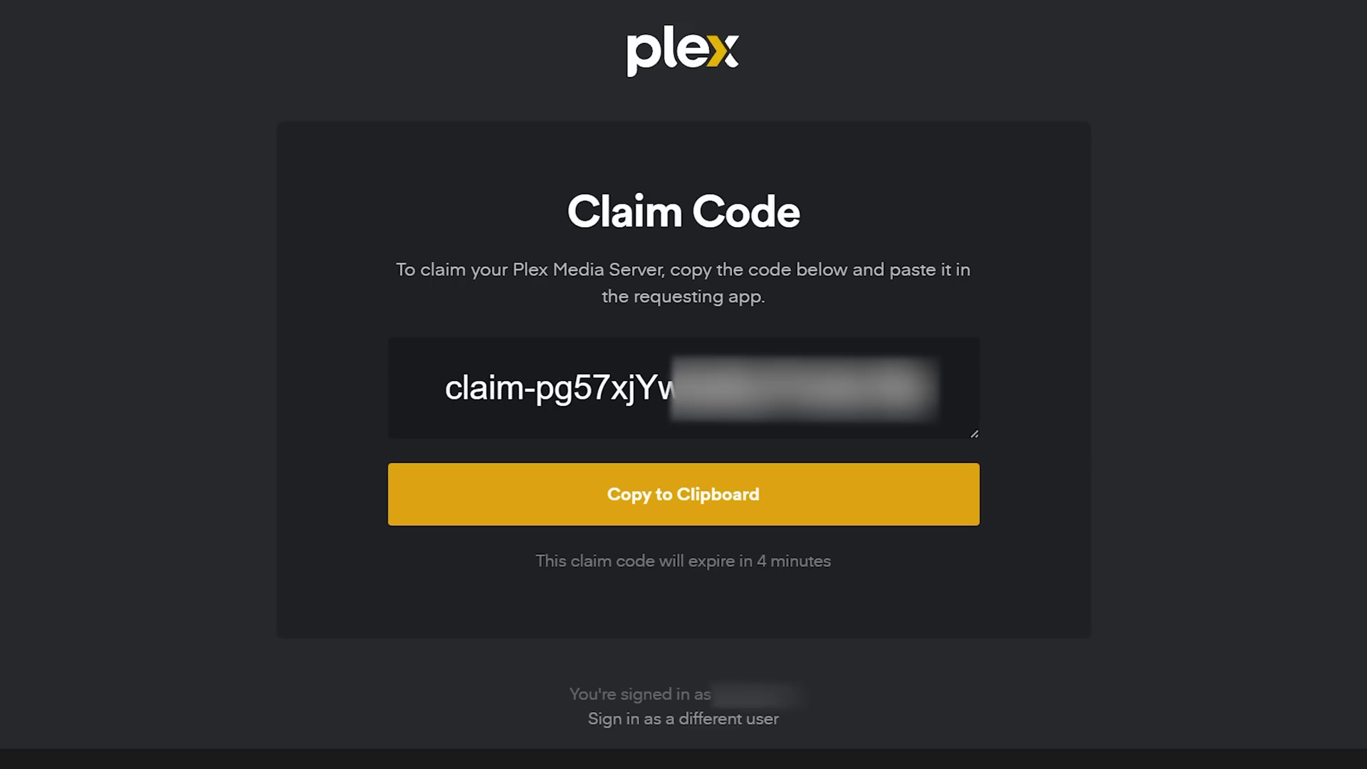
pyautogui.click(814, 503)
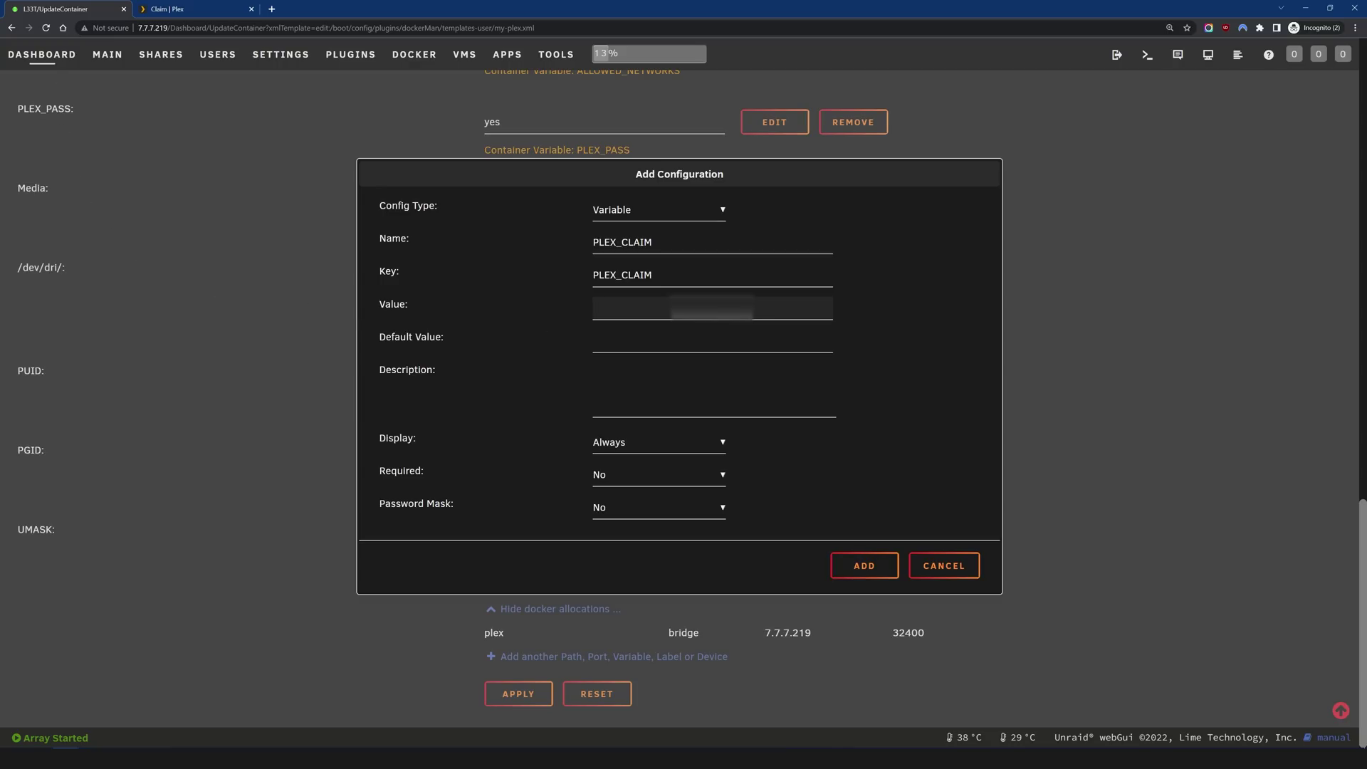
pyautogui.rightClick(603, 309)
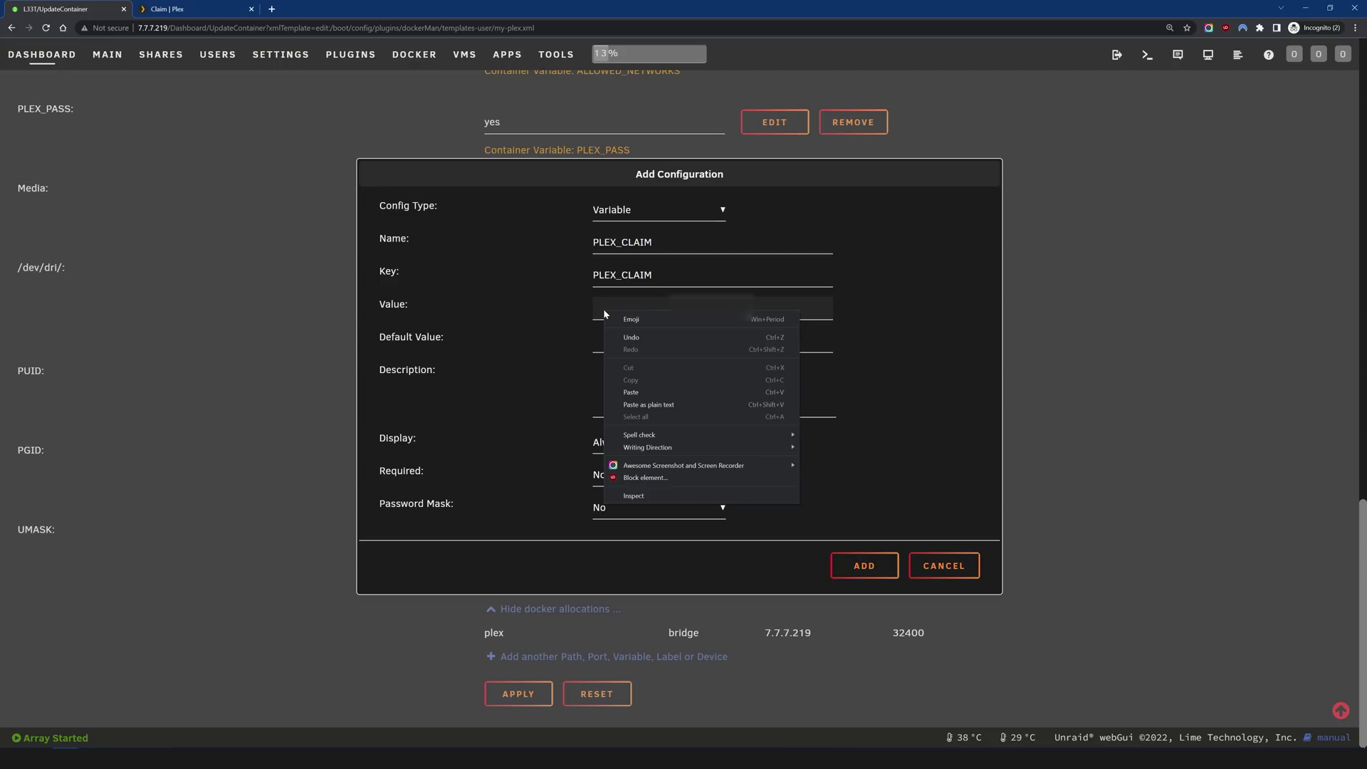
pyautogui.click(632, 392)
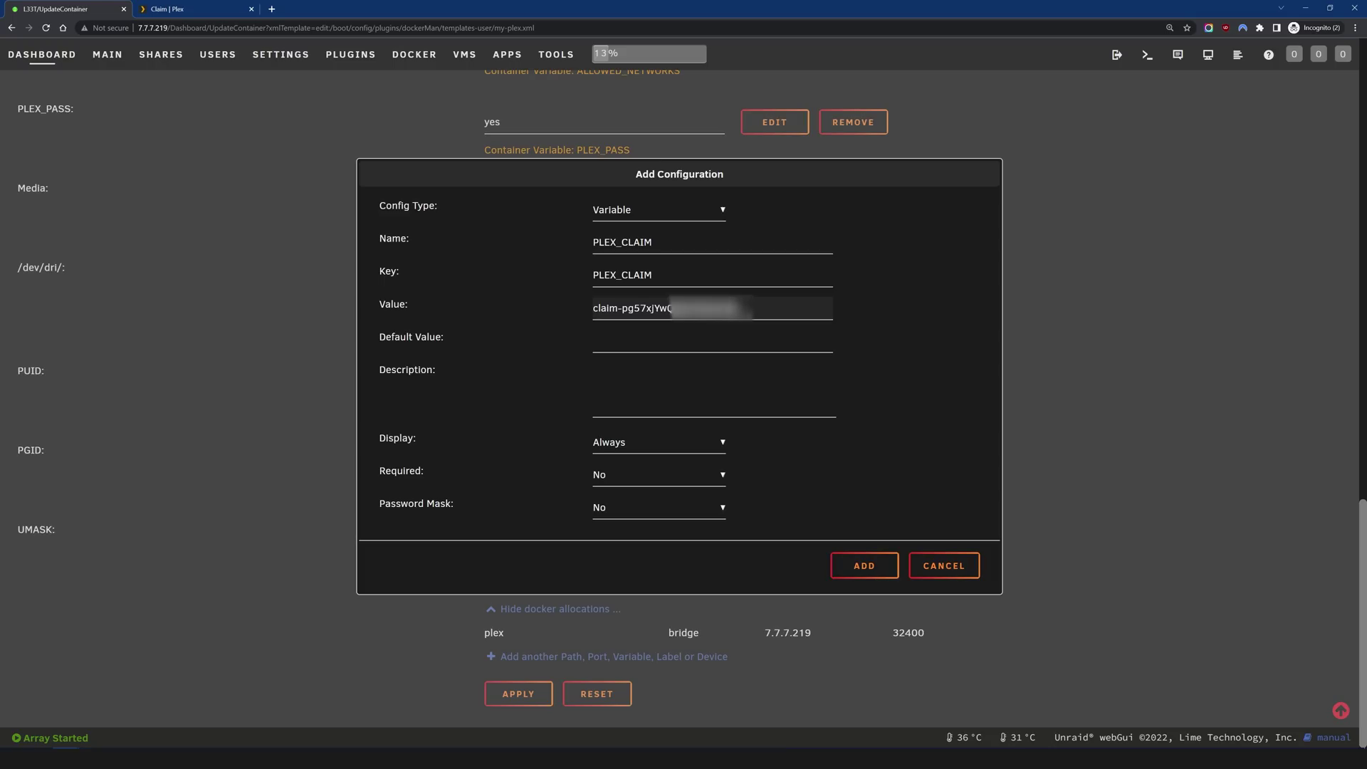
pyautogui.moveTo(744, 307); pyautogui.dragTo(704, 308)
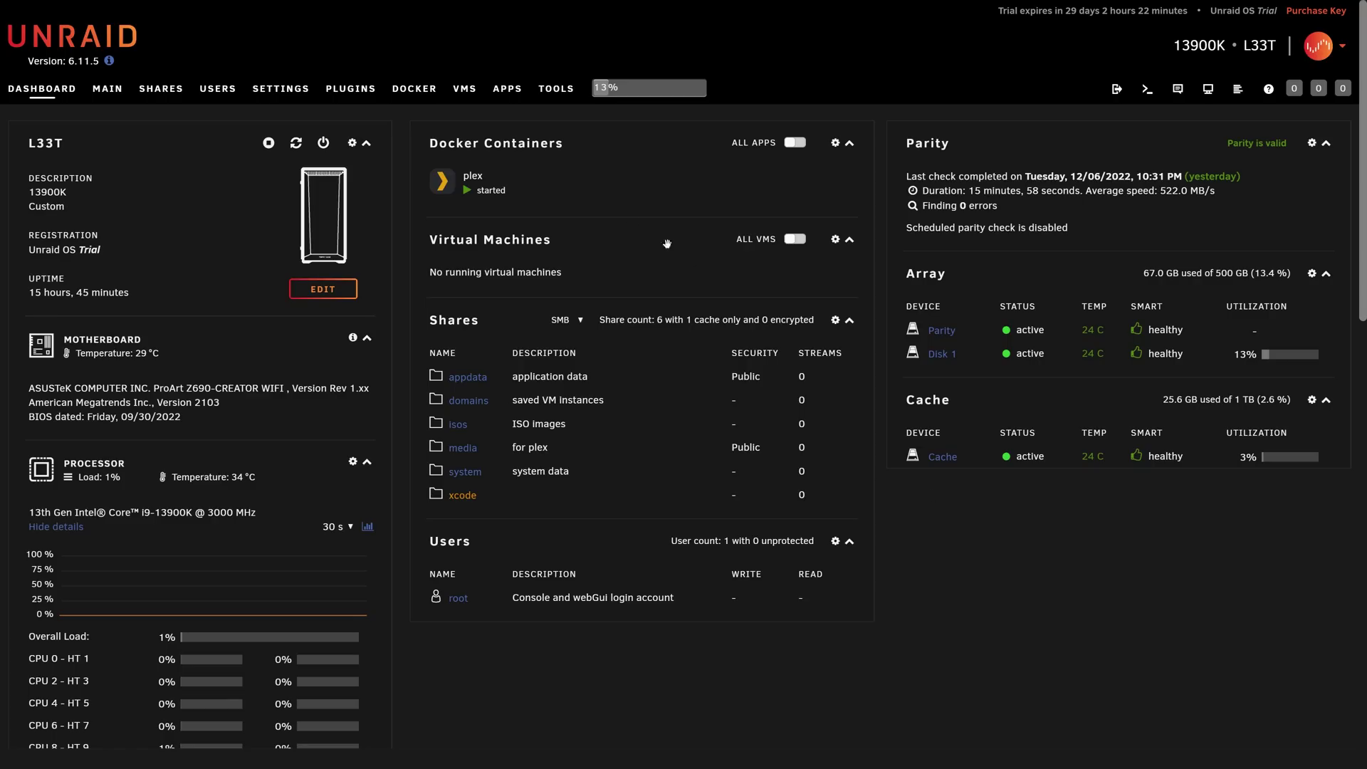
# Open the plex container's logs from the dashboard and examine the startup messages from the beginning.
pyautogui.click(440, 186)
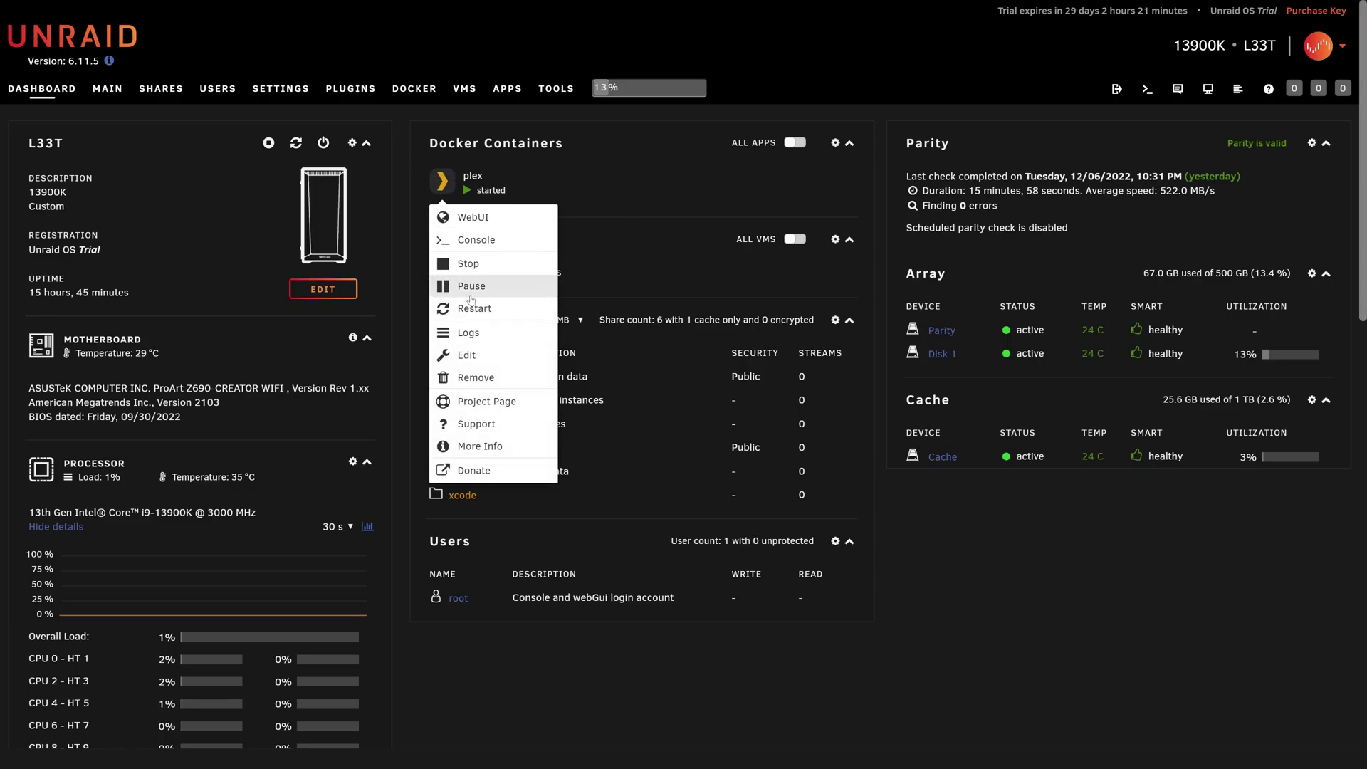
pyautogui.click(466, 332)
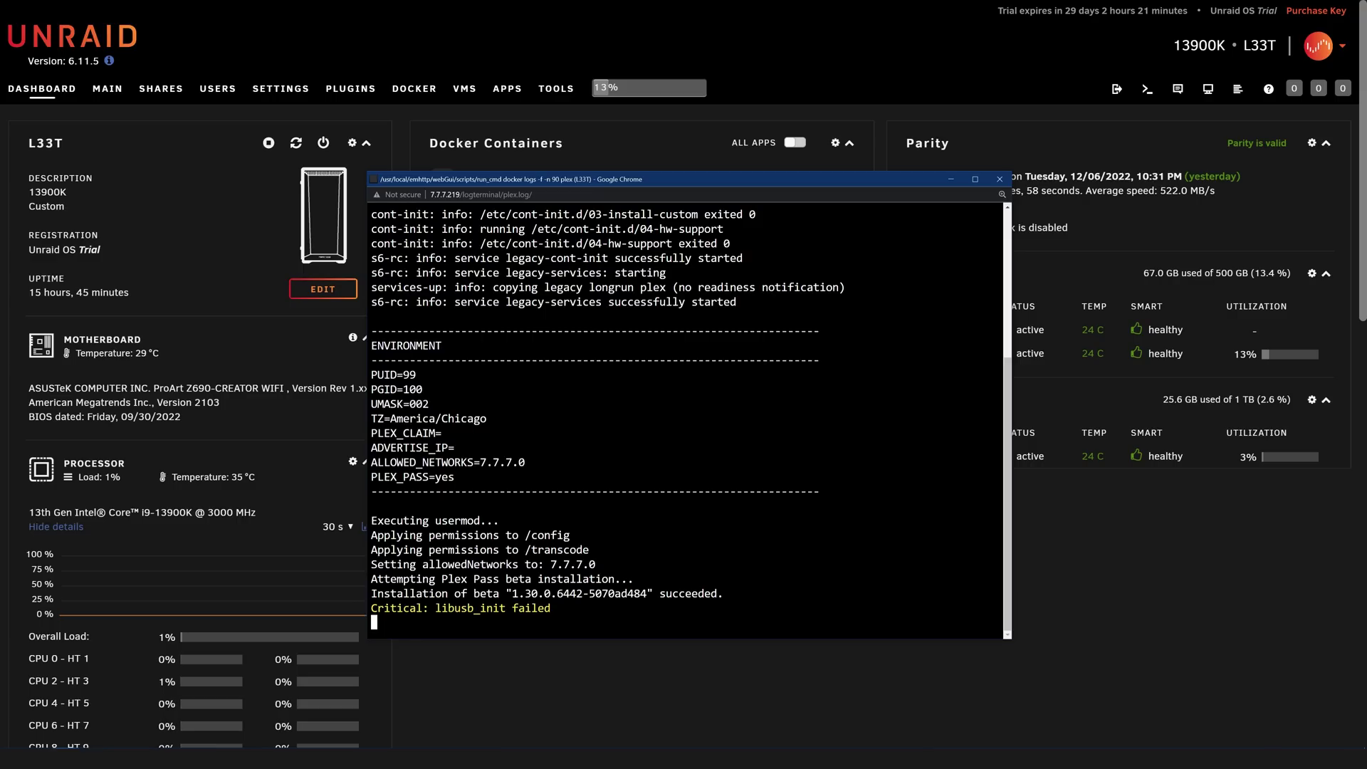
pyautogui.scroll(5, 687, 420)
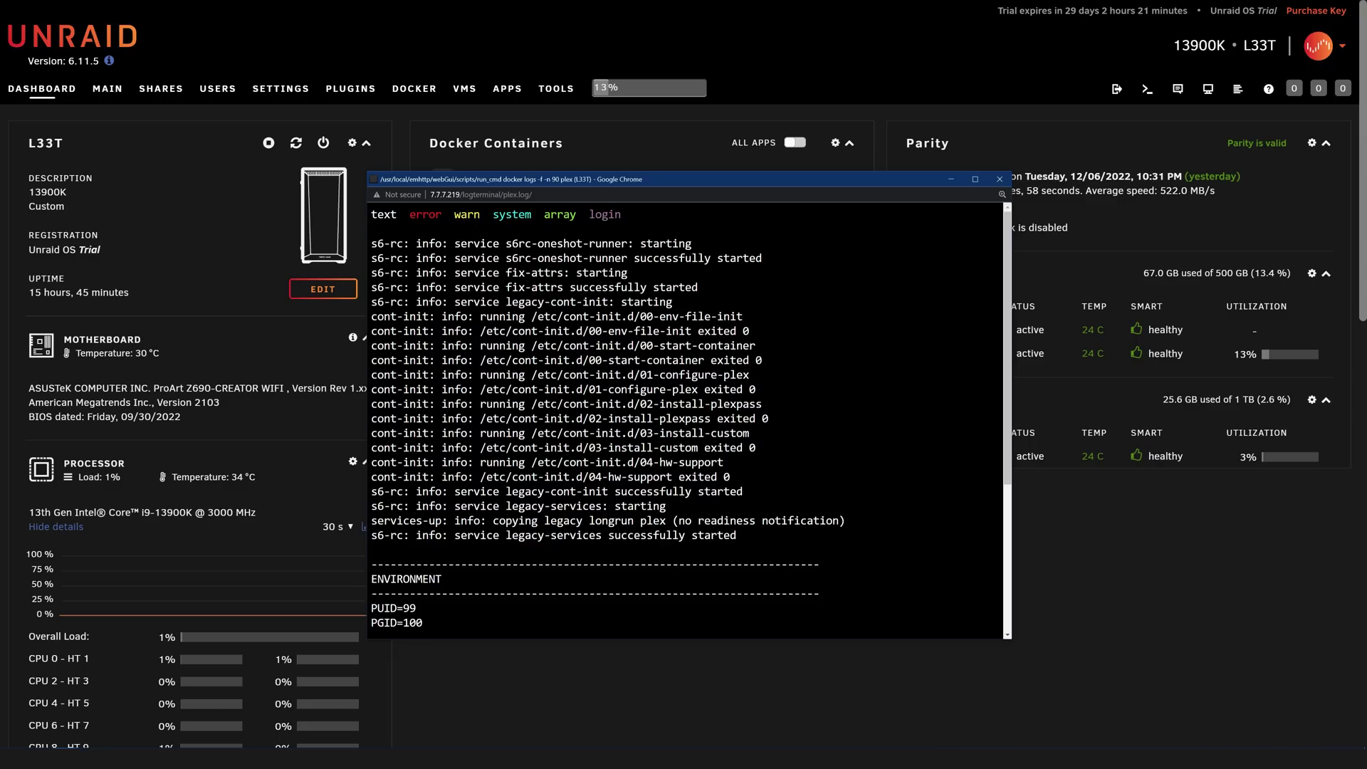